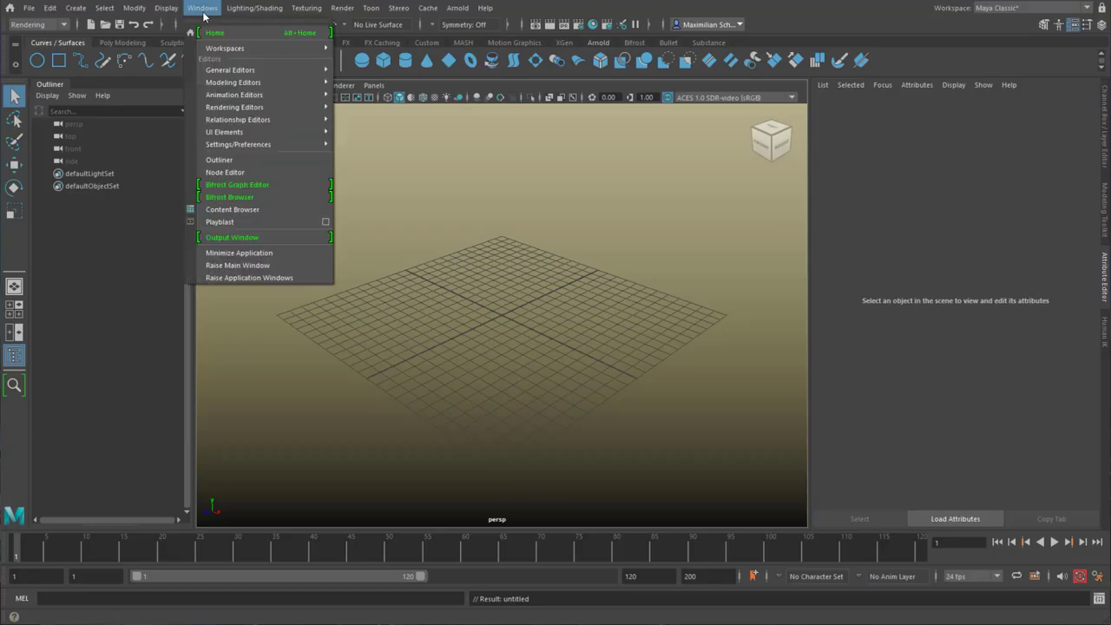
Browse the Content Browser to Examples > Modeling > Sculpting Base Meshes > Bipeds
click(257, 210)
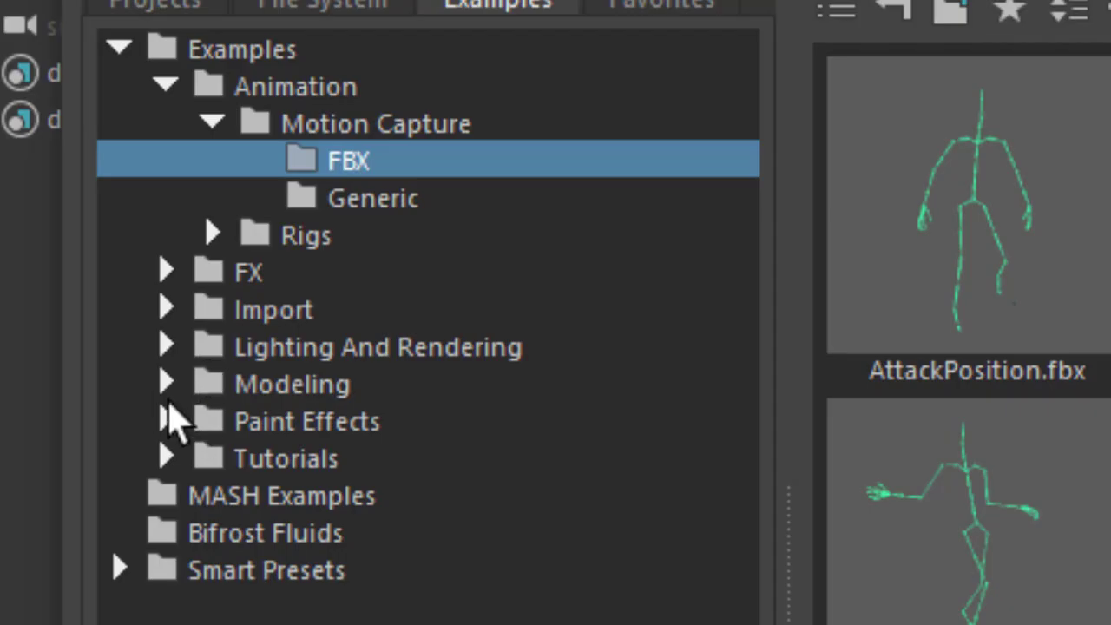
click(166, 384)
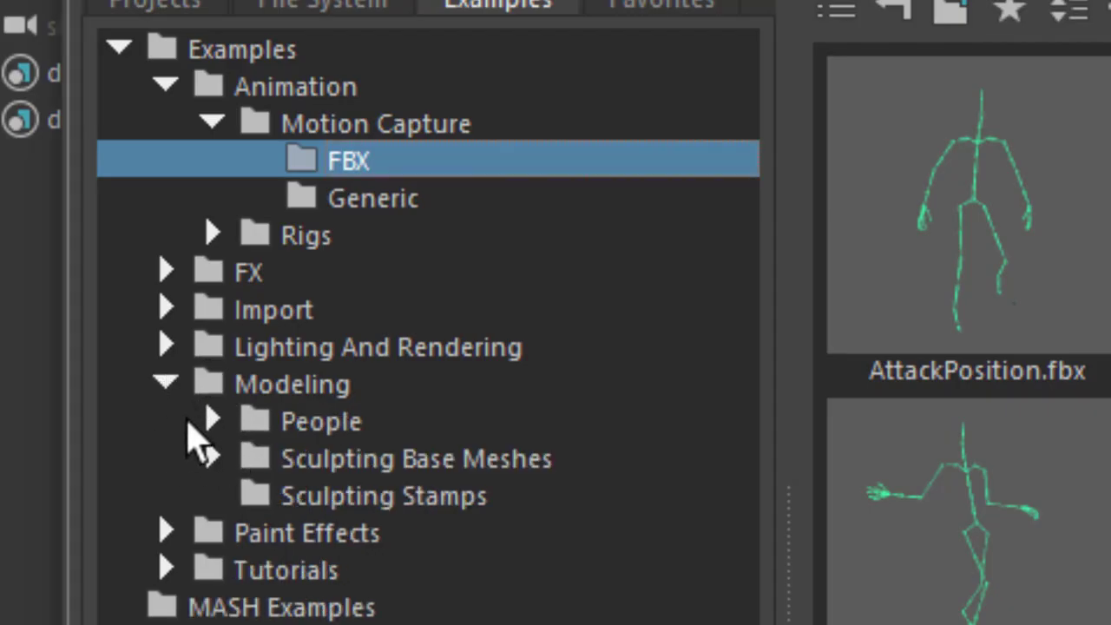
click(213, 458)
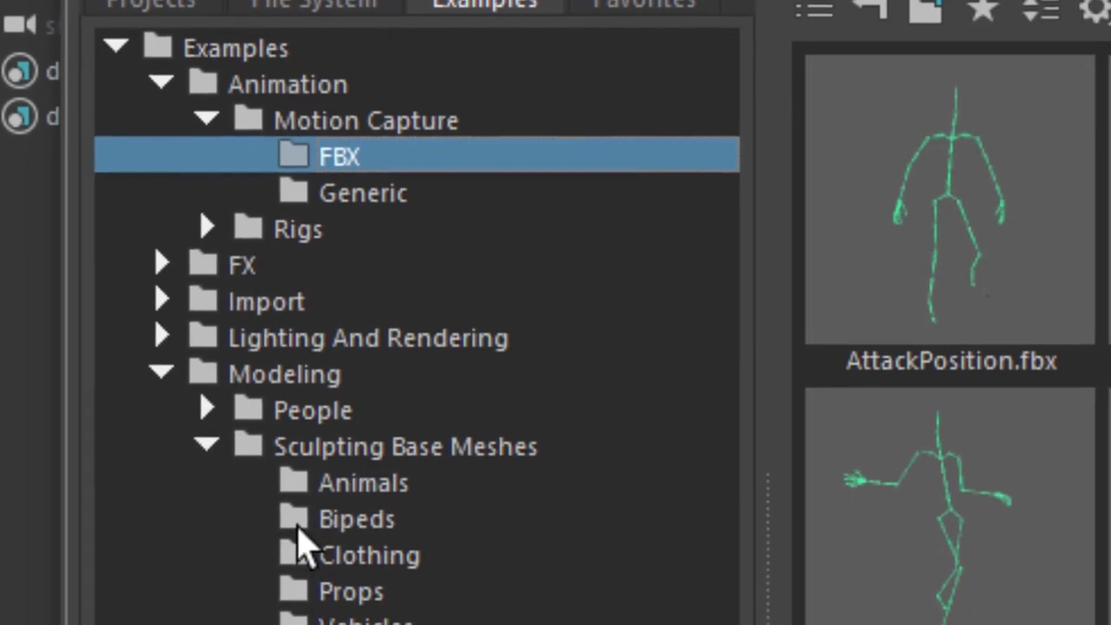
click(276, 476)
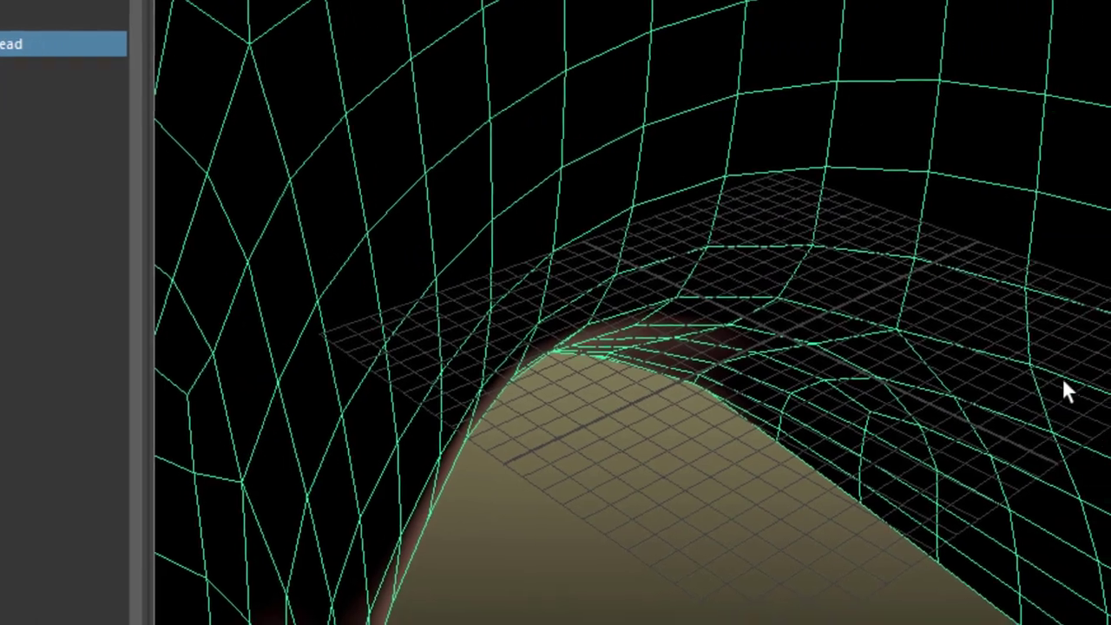
Drop the basicHead mesh into the viewport and frame it
alt+right_drag(1109, 389, 931, 342)
alt+right_drag(743, 331, 410, 351)
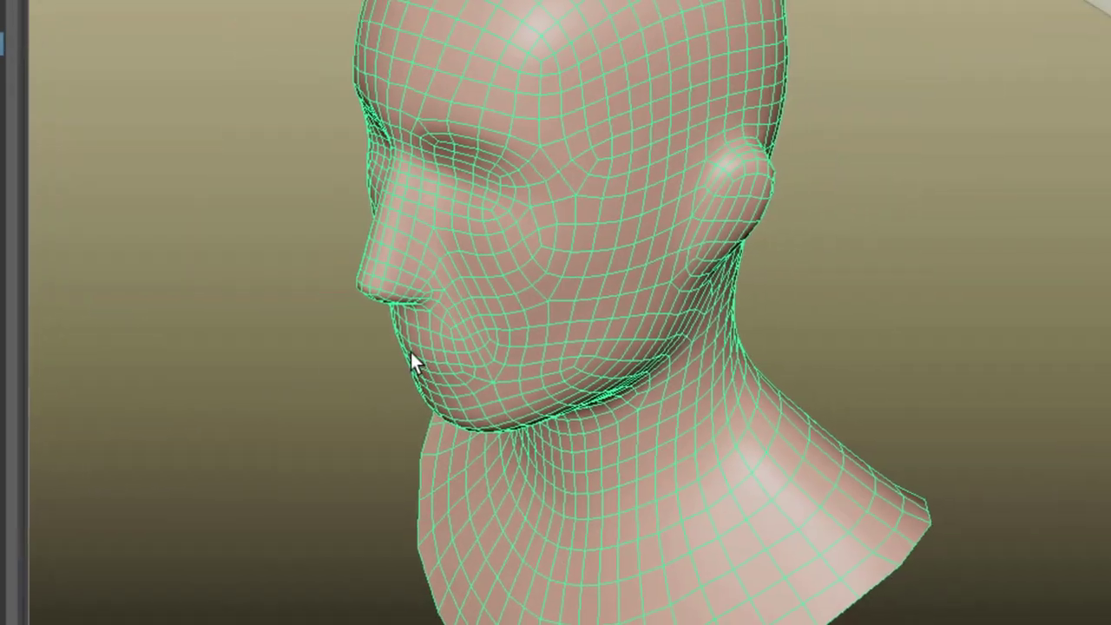
key(w)
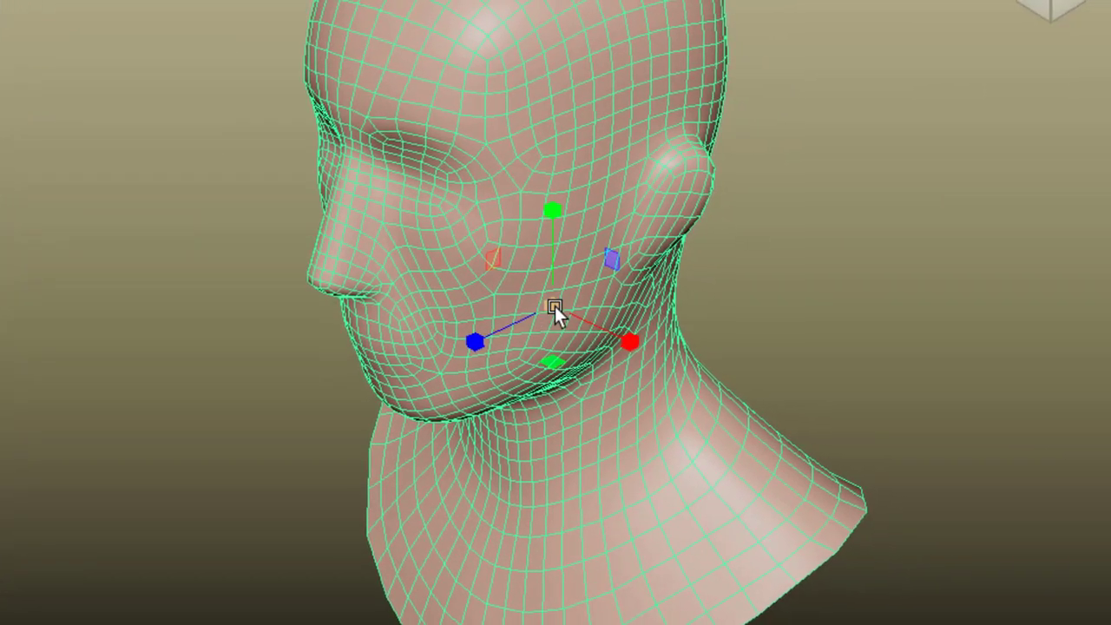
alt+right_drag(554, 305, 41, 391)
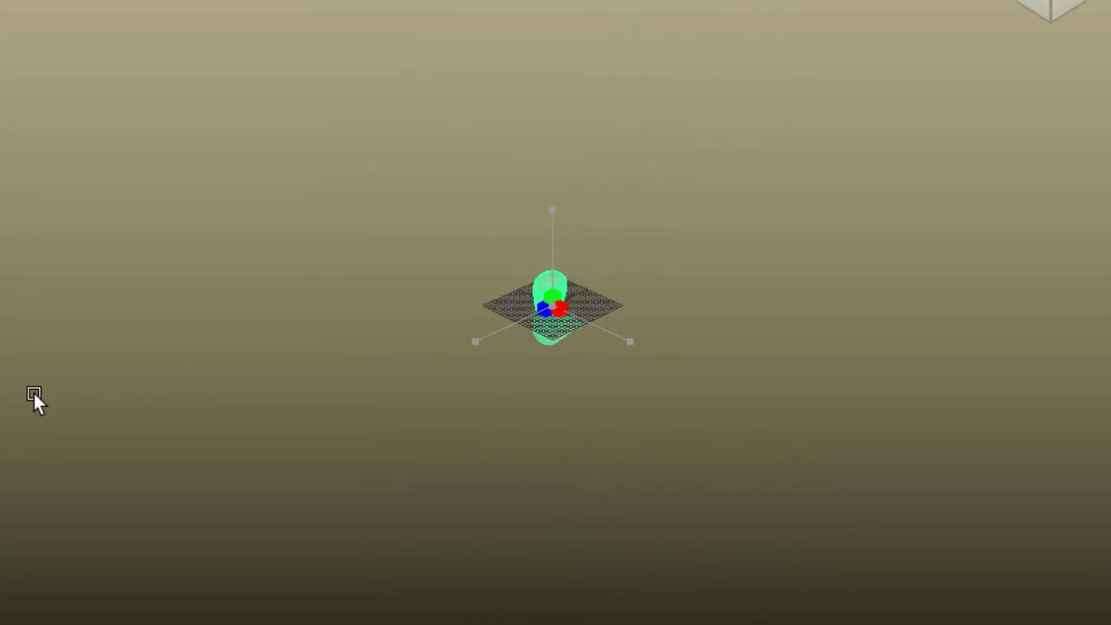
key(f)
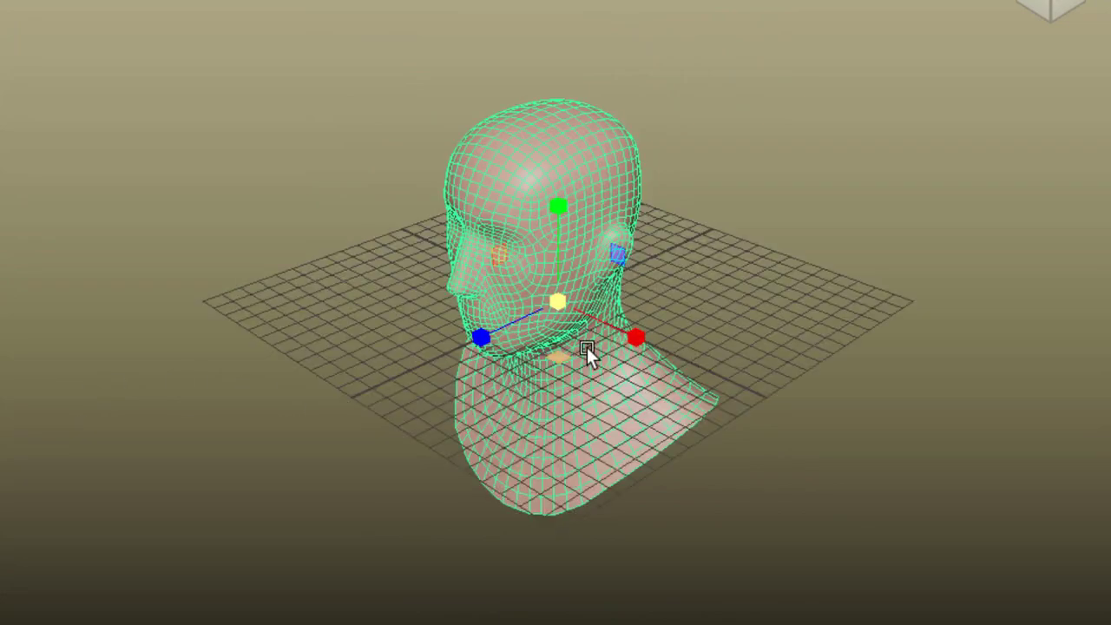
Move the head up along Y until it sits above the grid
drag(560, 215, 575, 21)
alt+drag(649, 94, 592, 97)
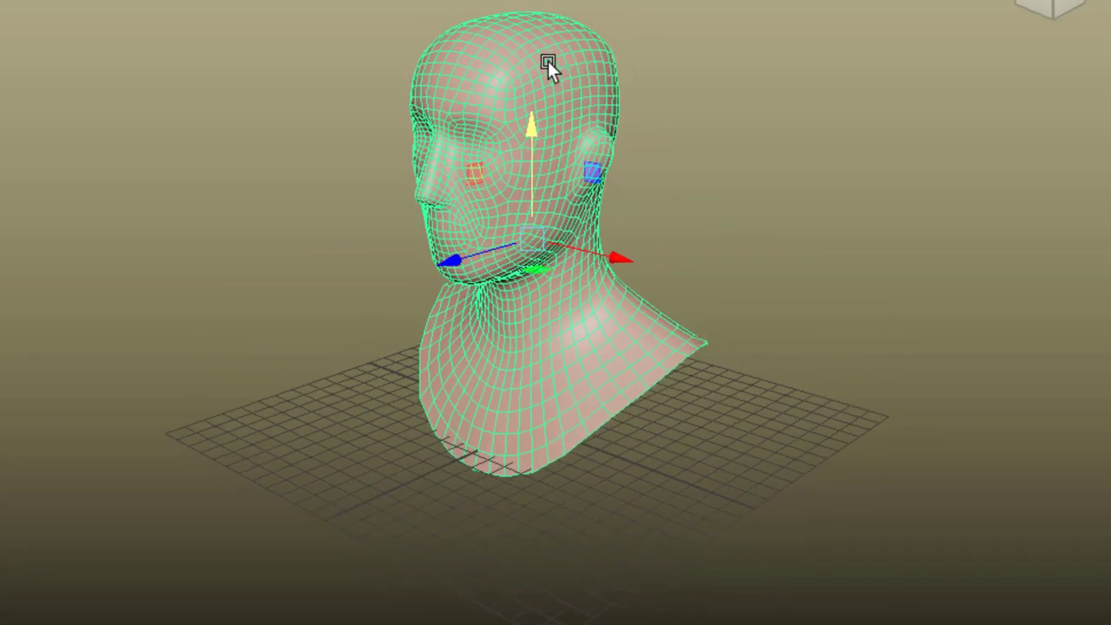
mouse_move(516, 42)
alt+middle_down()
mouse_move(523, 47)
mouse_move(515, 33)
alt+middle_up()
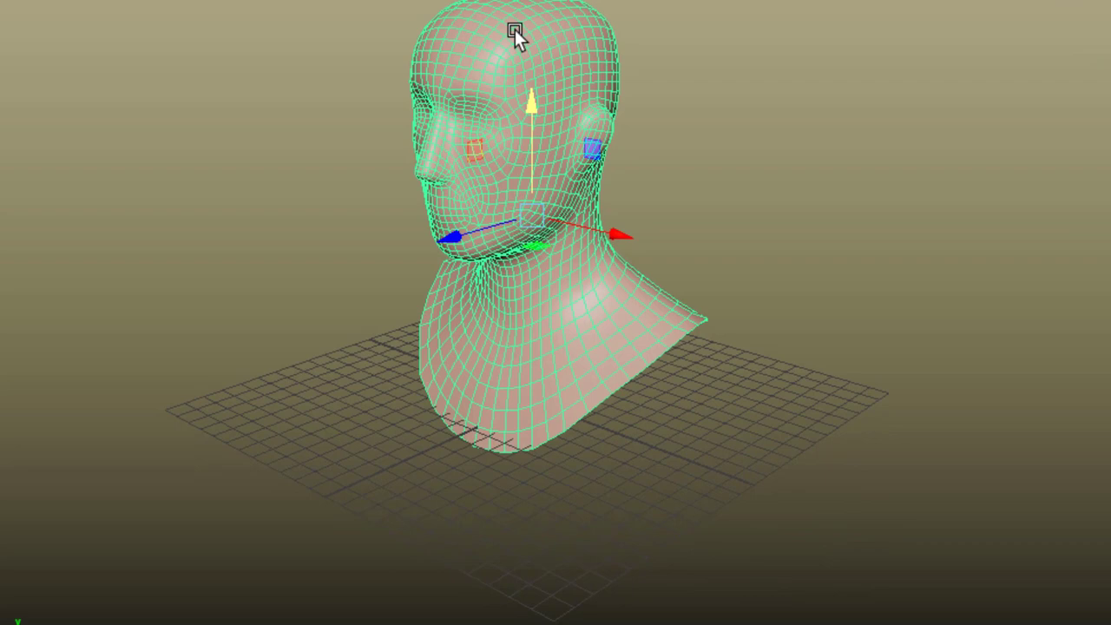
right_drag(514, 32, 518, 570)
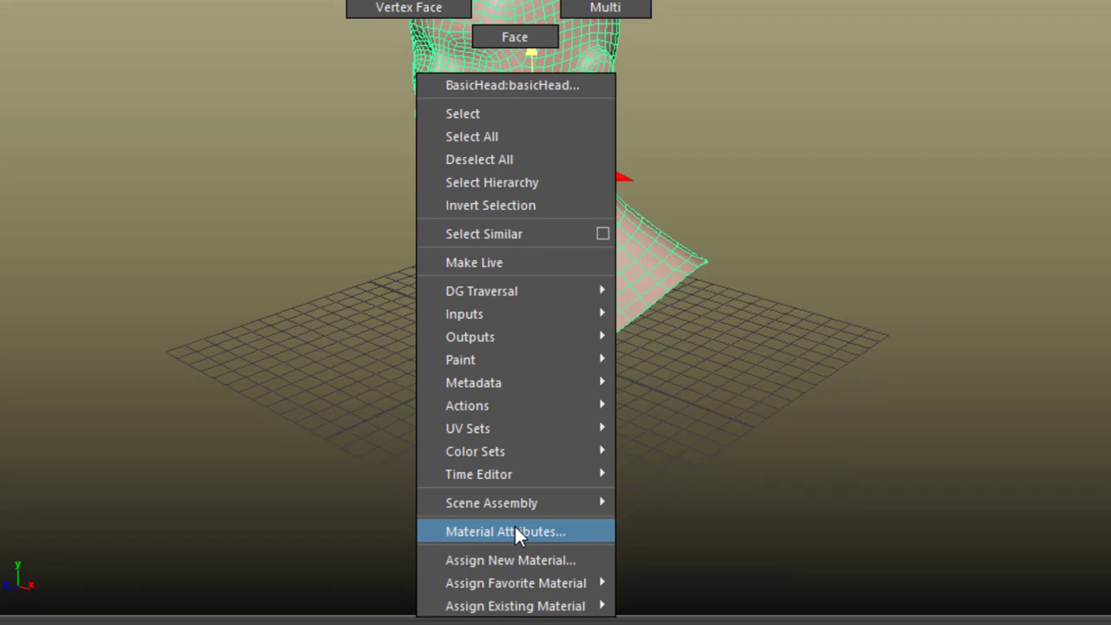
Change the head's material type from Blinn to Ai Standard Surface through Material Attributes
right_drag(515, 531, 515, 531)
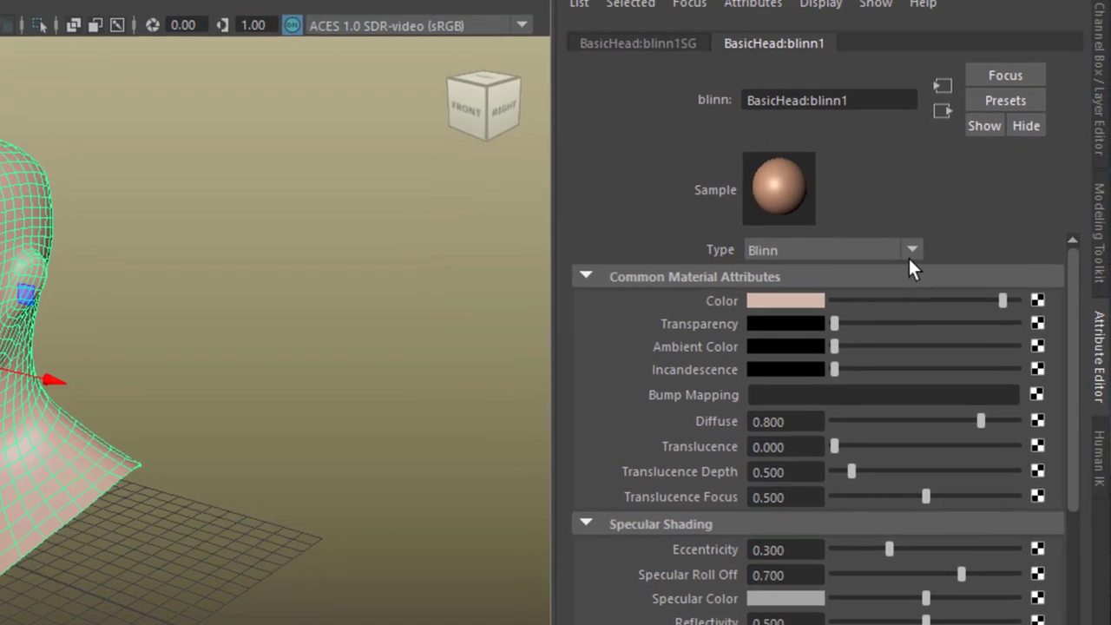
click(911, 251)
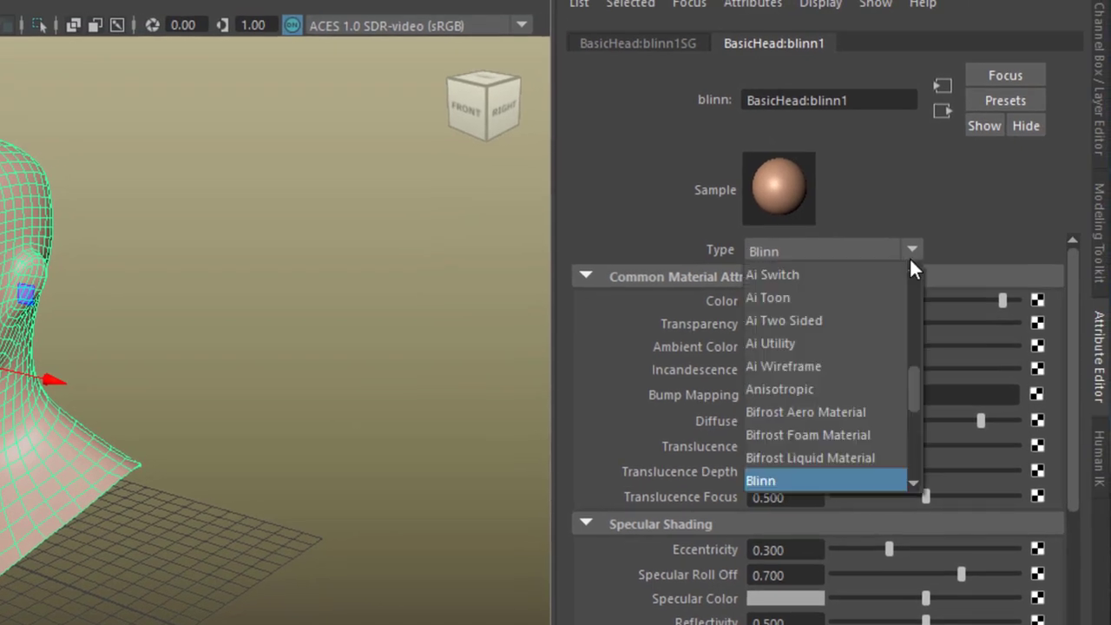
click(914, 360)
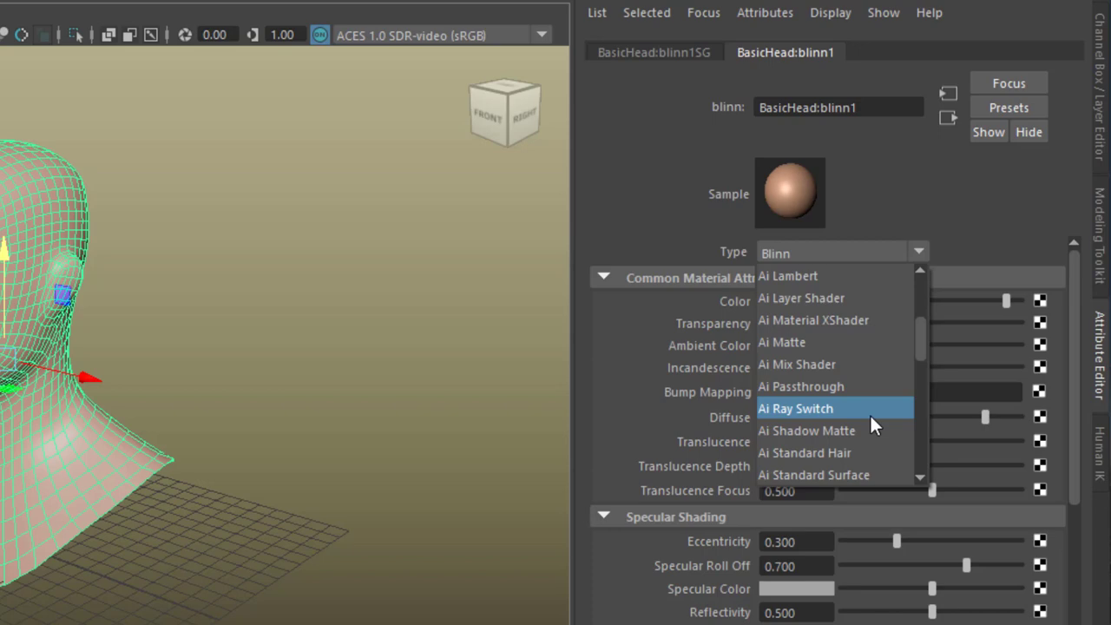
click(872, 477)
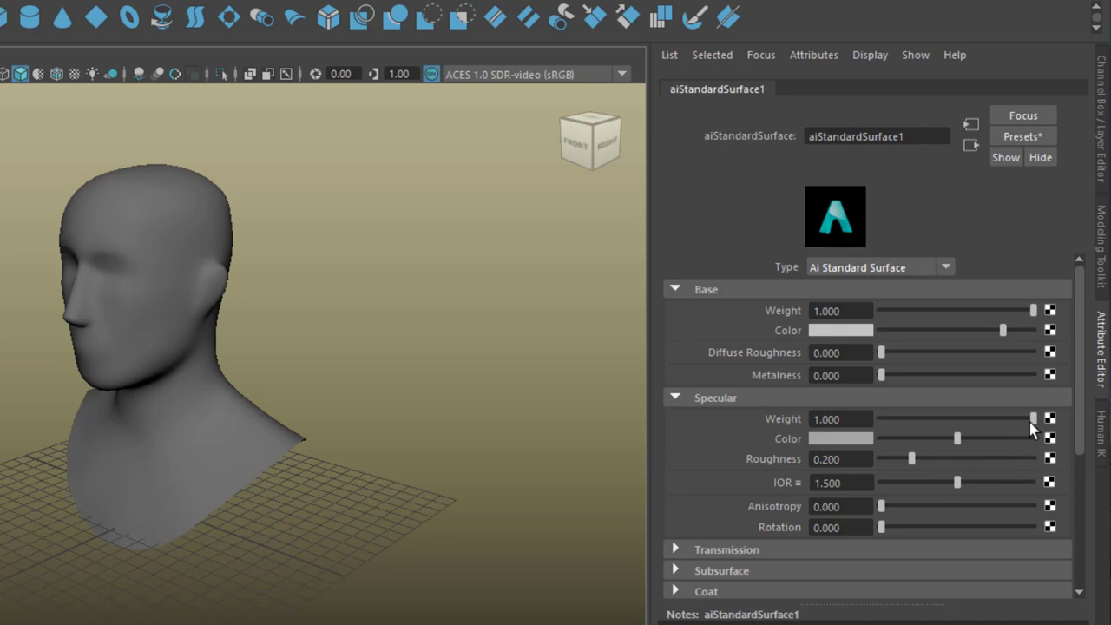
Give aiStandardSurface1 a transmission weight of about 0.7 and a teal base colour
scroll(855, 467, down, 2)
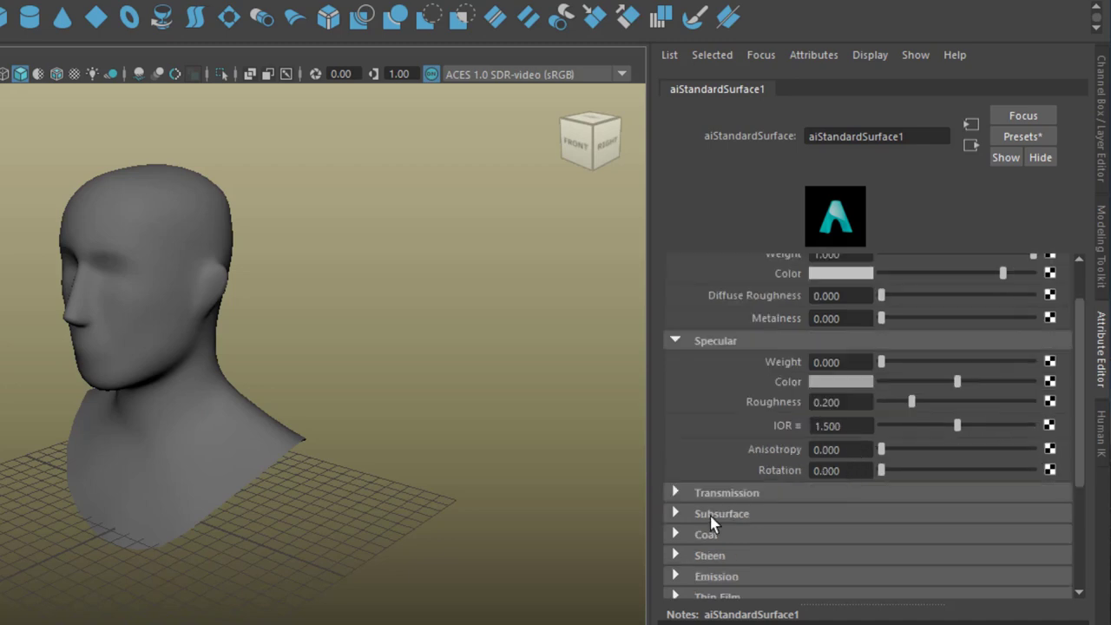
click(676, 493)
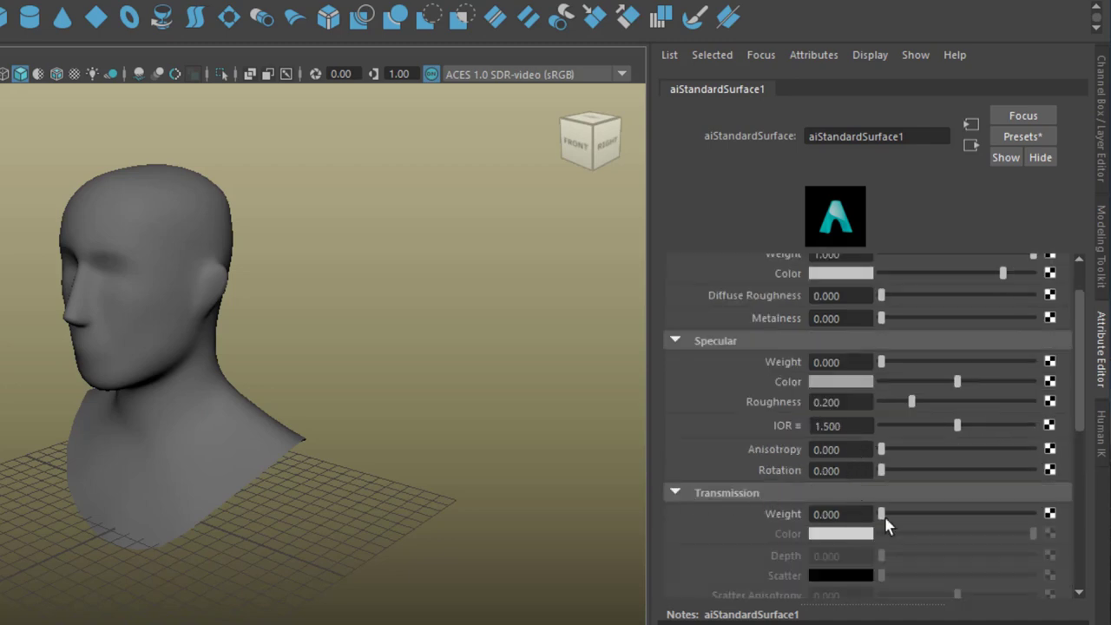
drag(881, 514, 987, 515)
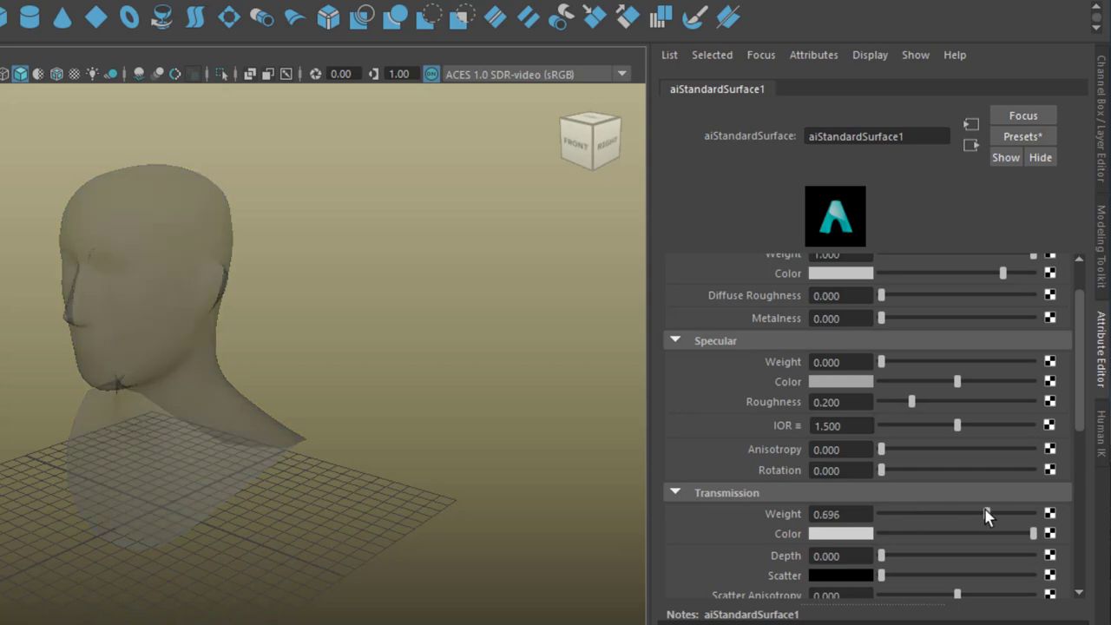
click(842, 276)
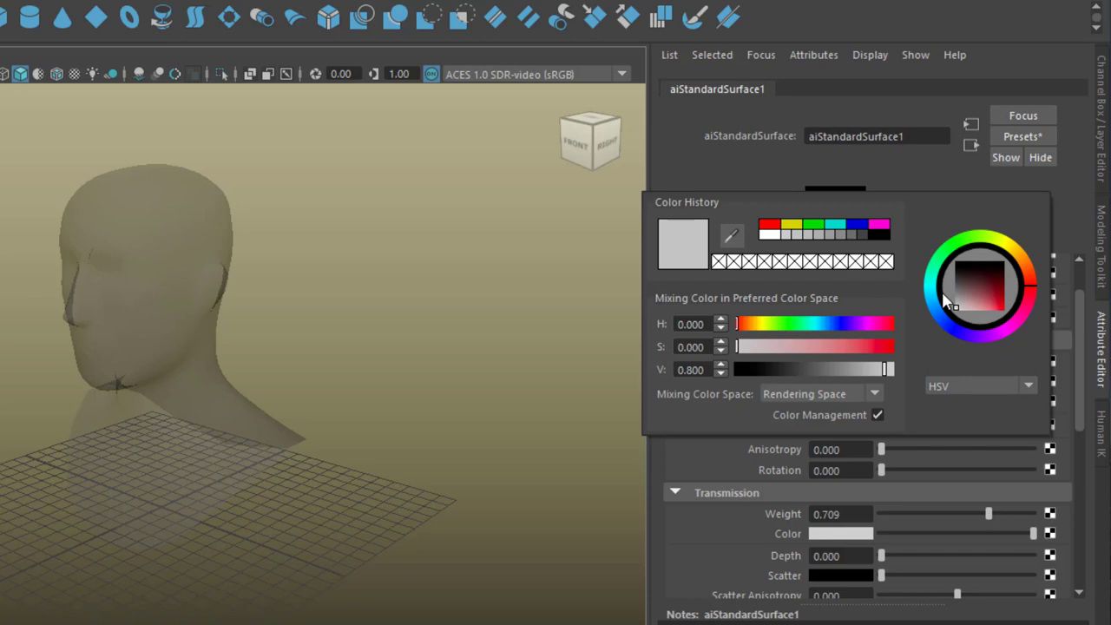
drag(970, 302, 970, 308)
alt+drag(580, 386, 208, 453)
Rotate the head about 171 degrees upside down, then choose from the menu sets list
click(193, 324)
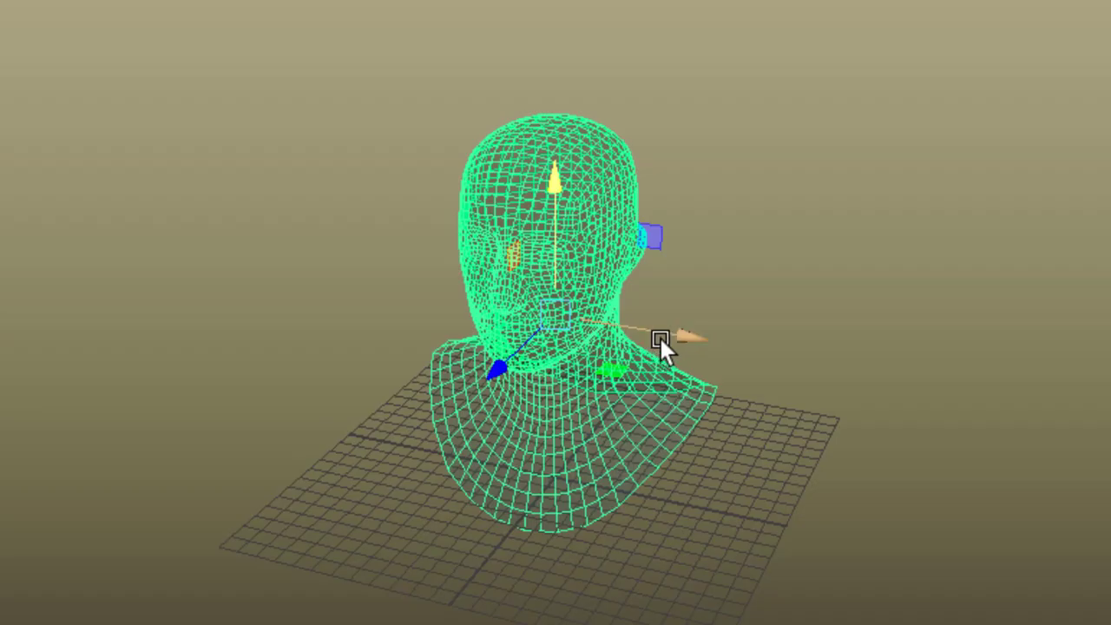
key(e)
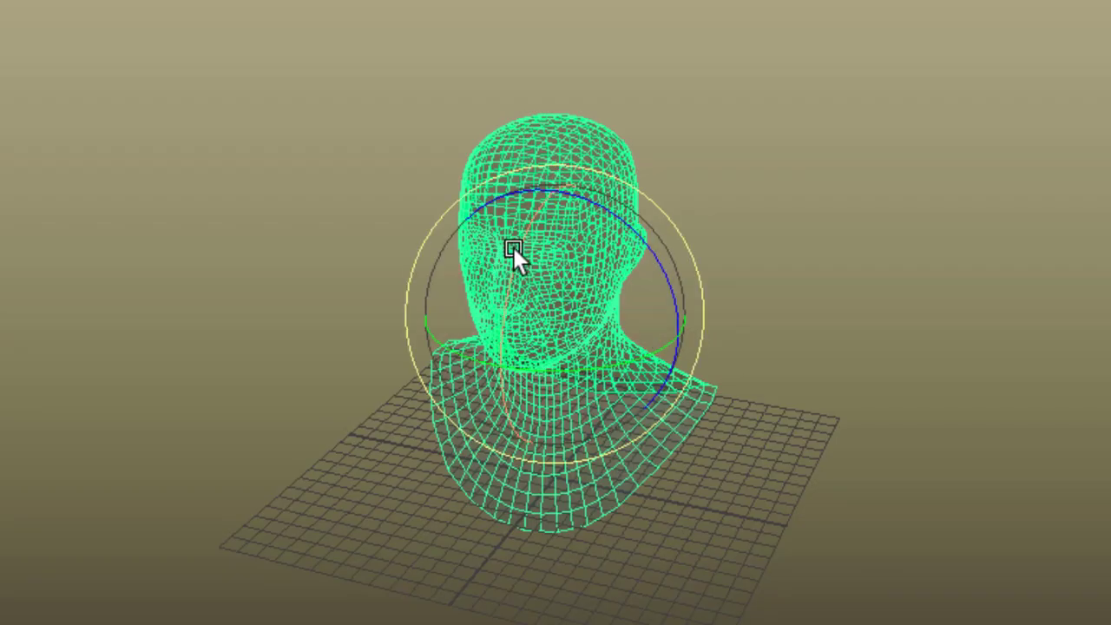
drag(512, 247, 681, 301)
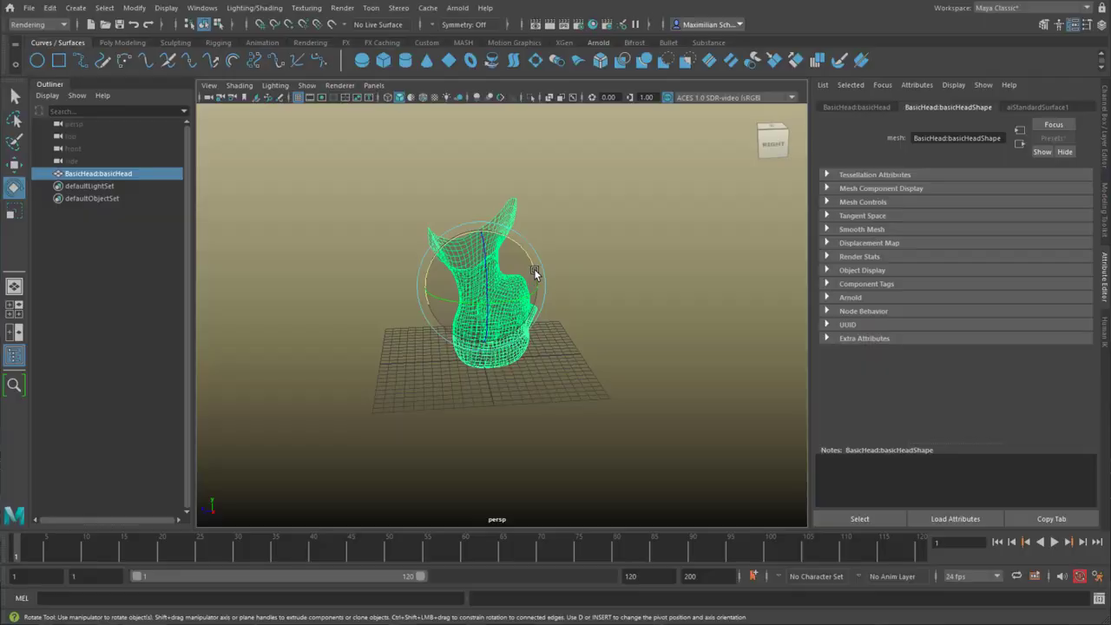
mouse_move(534, 273)
mouse_down()
mouse_move(525, 252)
mouse_move(530, 266)
mouse_up()
alt+drag(514, 363, 560, 374)
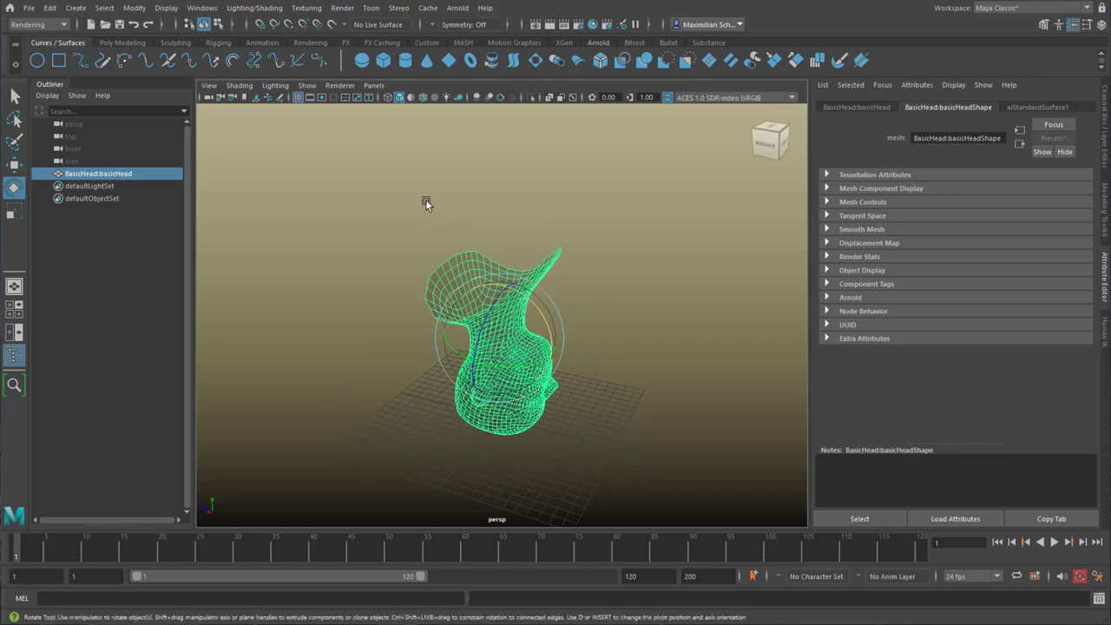
alt+drag(530, 277, 512, 209)
click(77, 58)
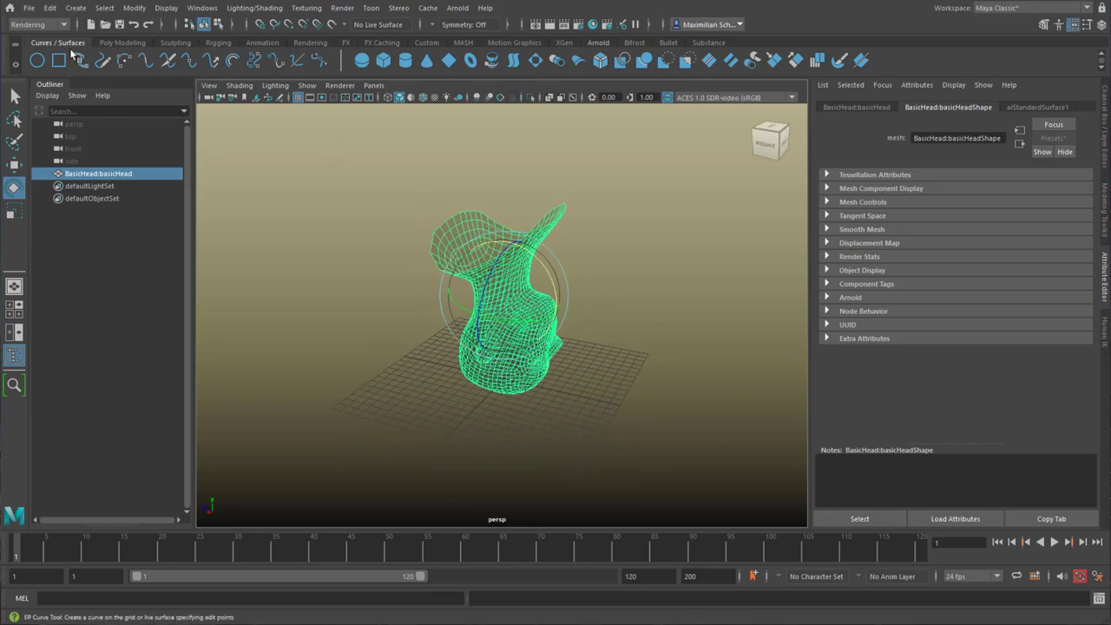
click(66, 30)
In the FX menu set, fill the head with nParticles using Fill Object at Resolution 45
click(47, 77)
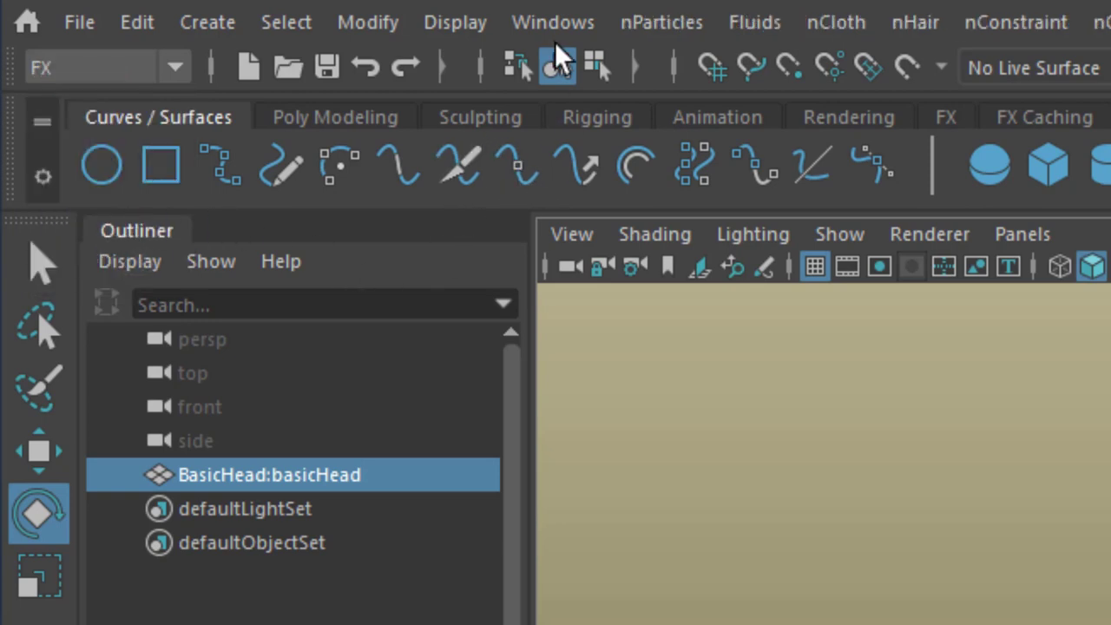
click(657, 39)
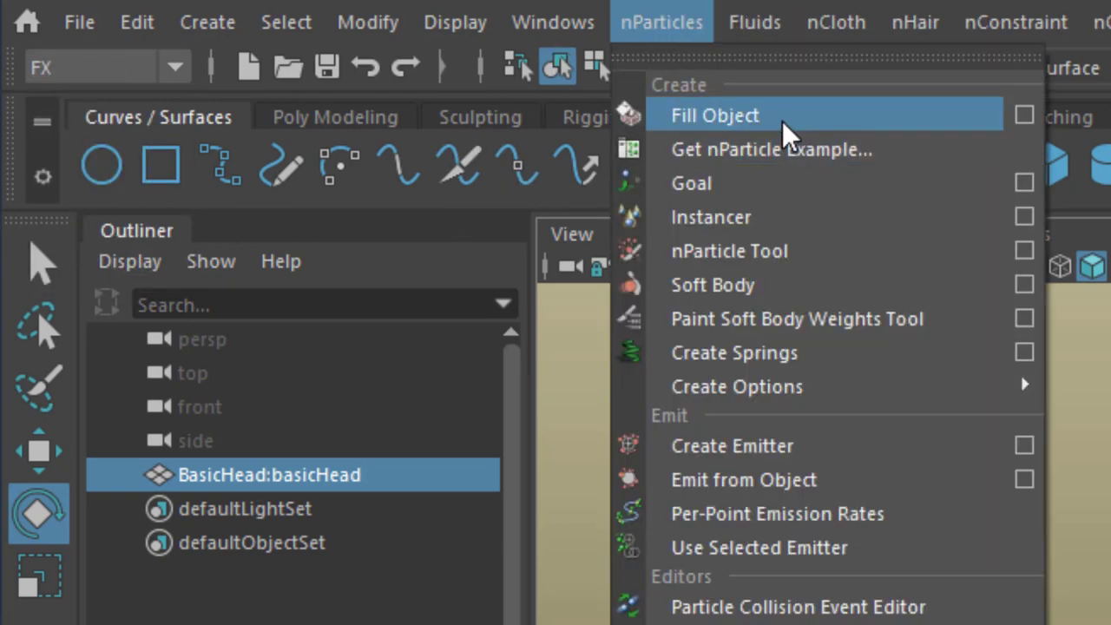
click(1023, 118)
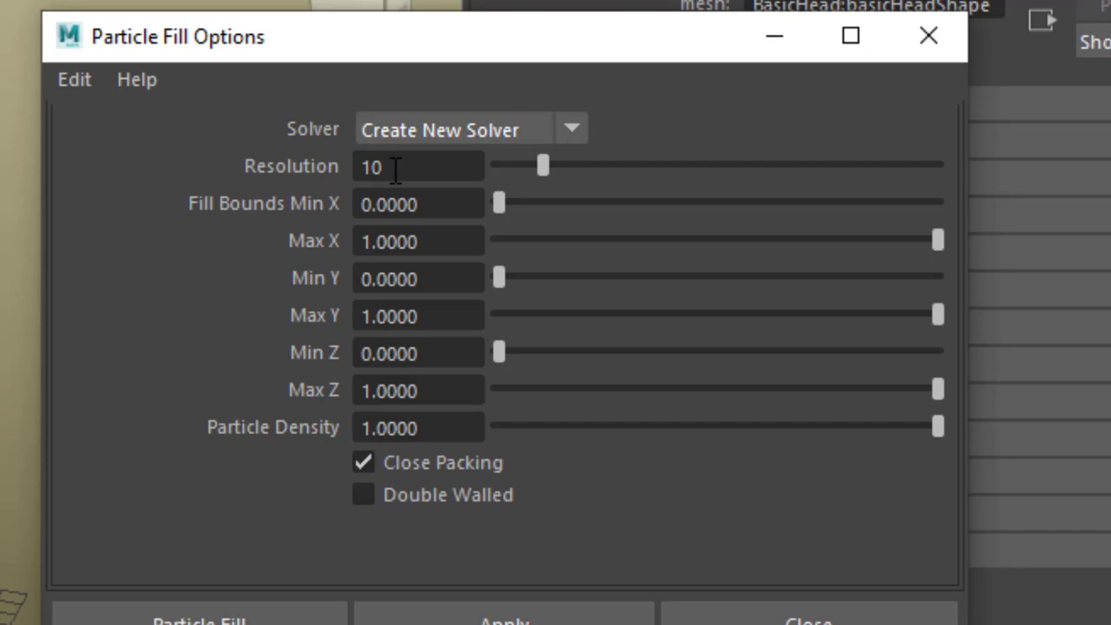
click(392, 170)
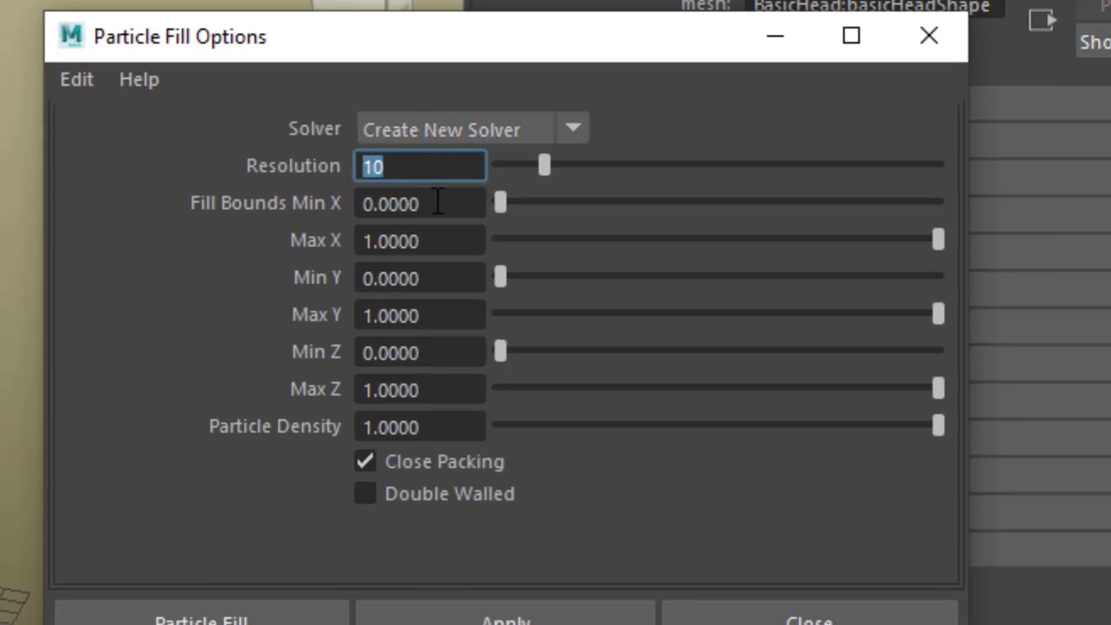
text(40)
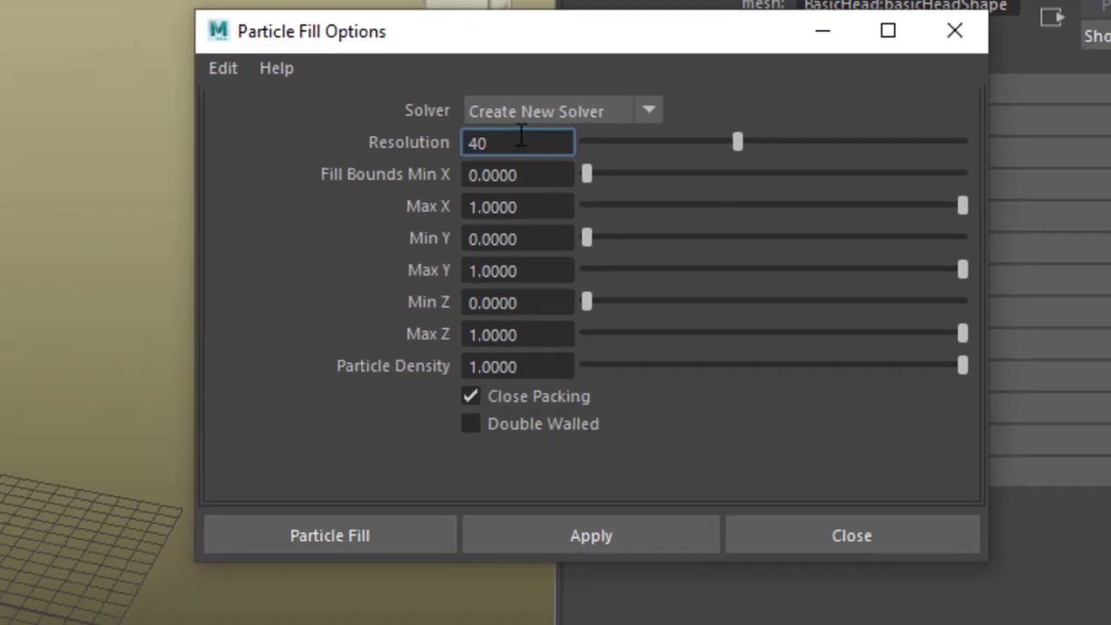
key(BackSpace)
text(5)
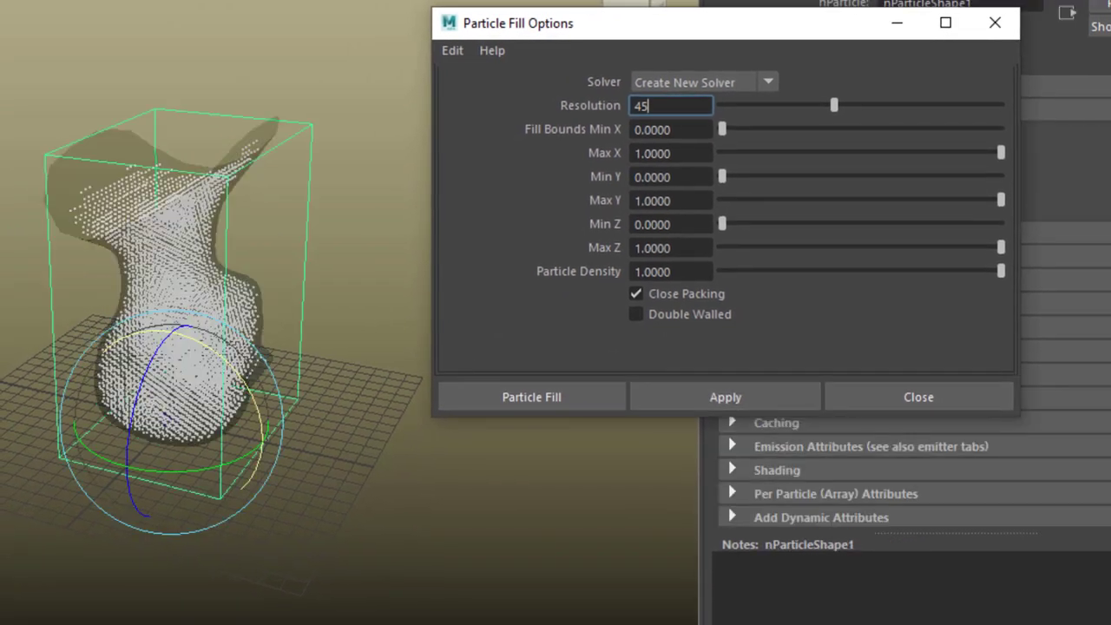
click(993, 26)
alt+drag(445, 326, 331, 376)
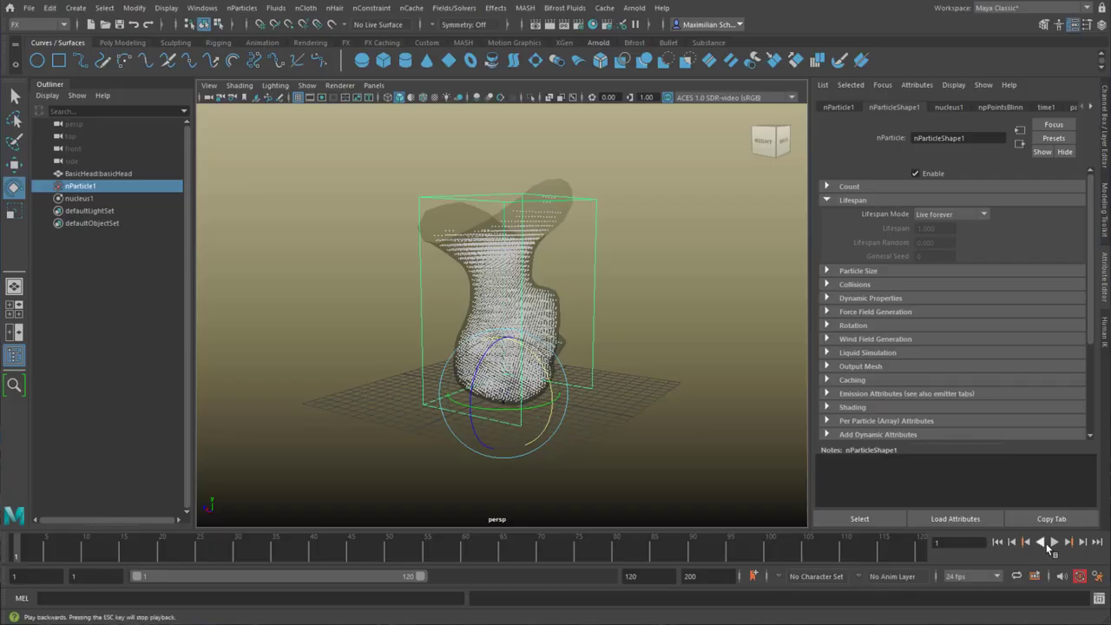
Test the simulation, make basicHead a passive collider, and replay it
click(1053, 542)
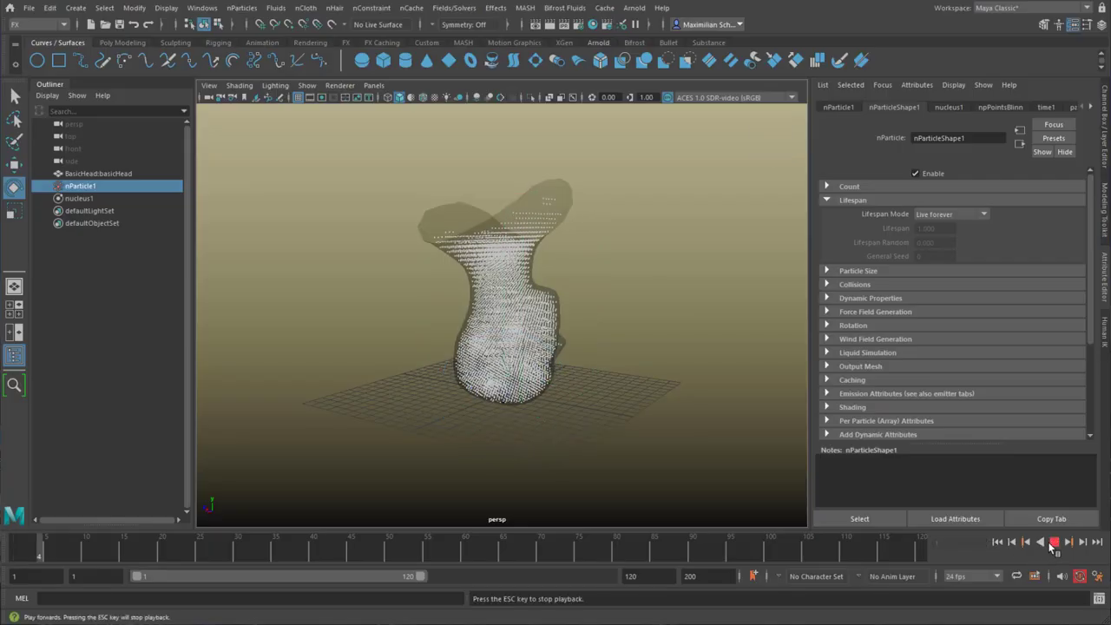
click(998, 541)
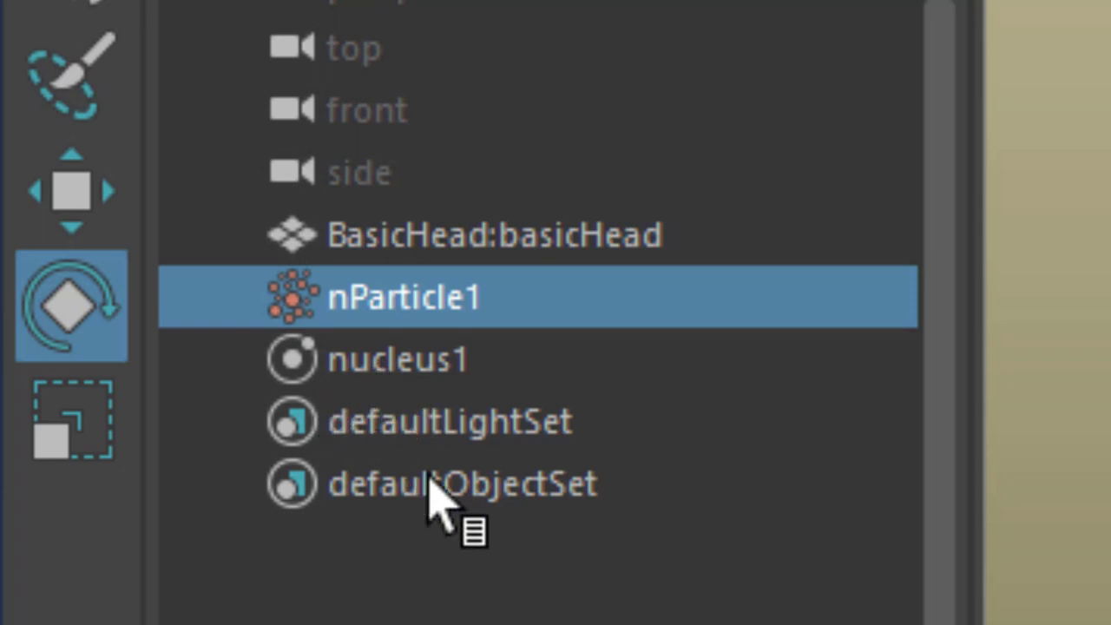
click(506, 245)
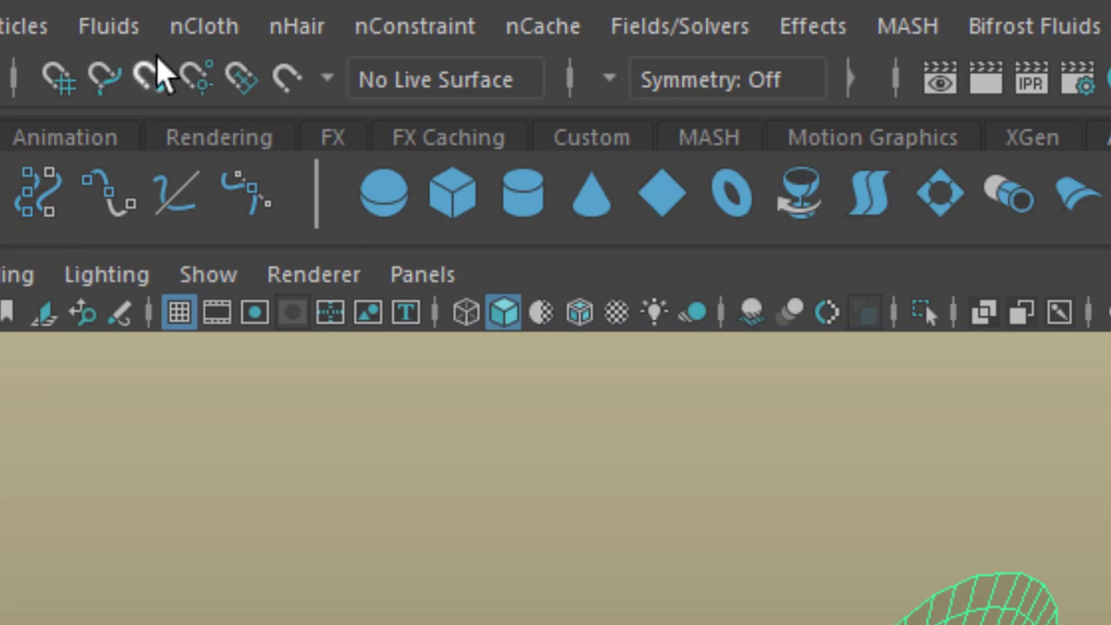
click(184, 39)
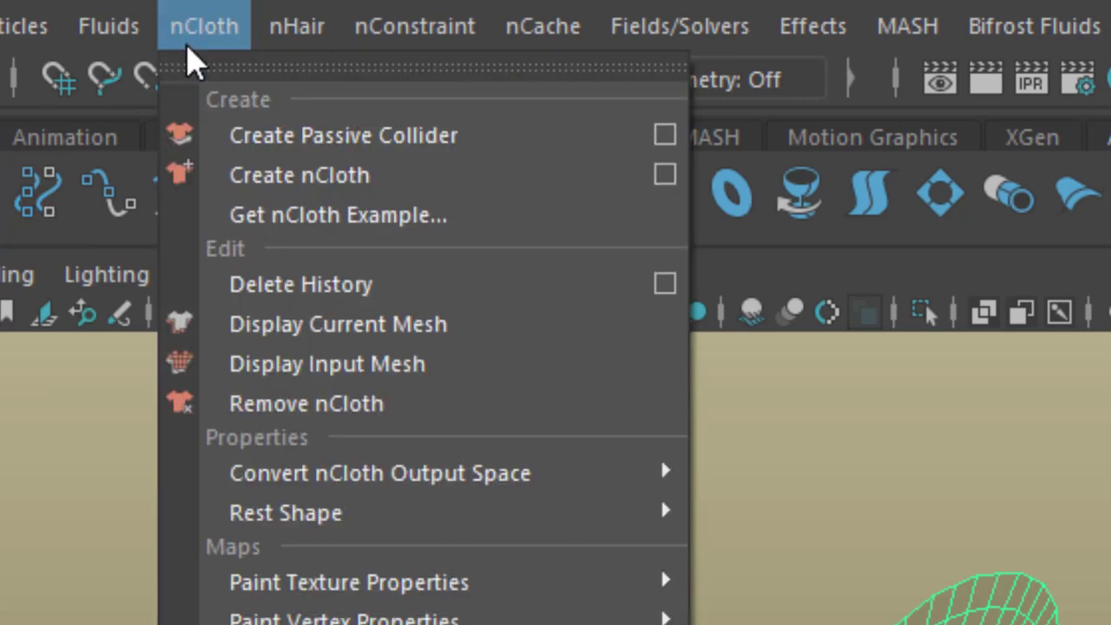
click(375, 137)
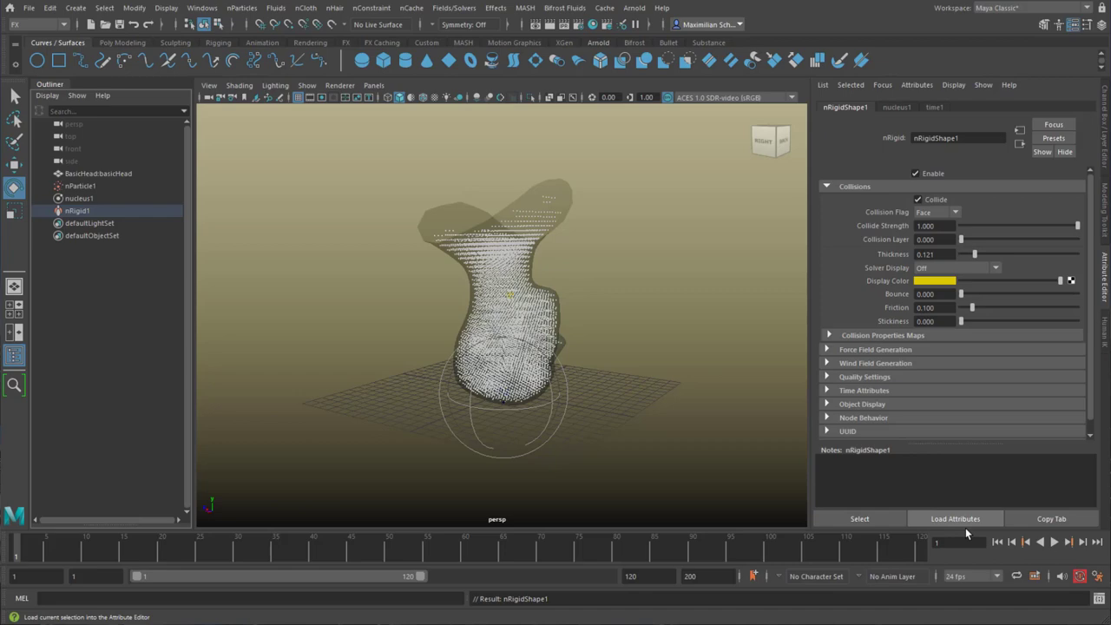
click(1053, 543)
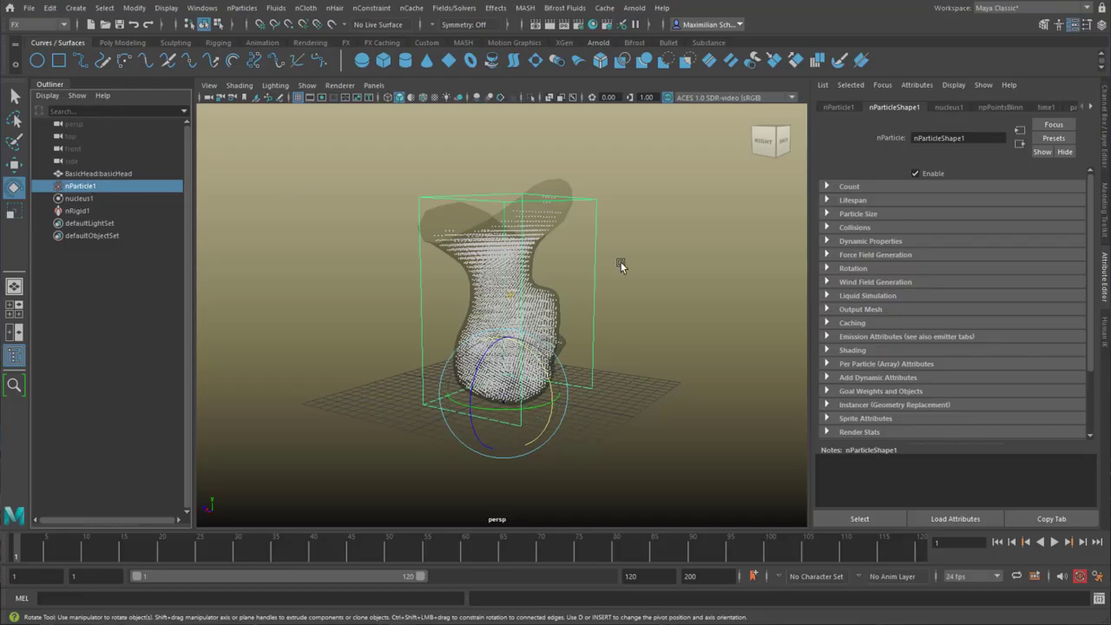
Set the nParticle render type to Spheres
click(825, 350)
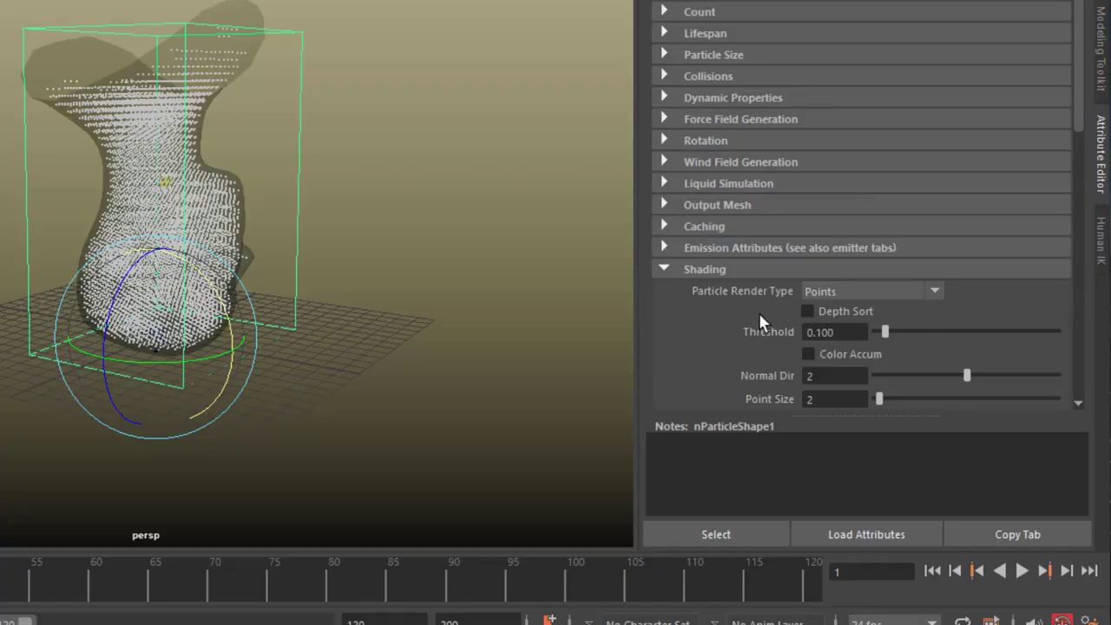
click(935, 293)
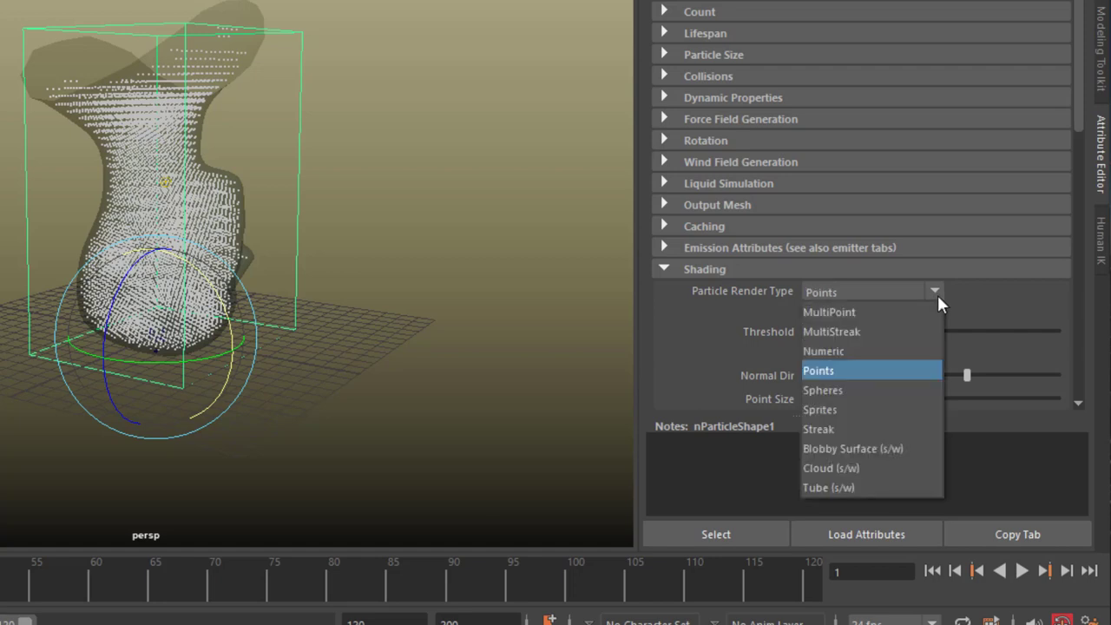
click(875, 393)
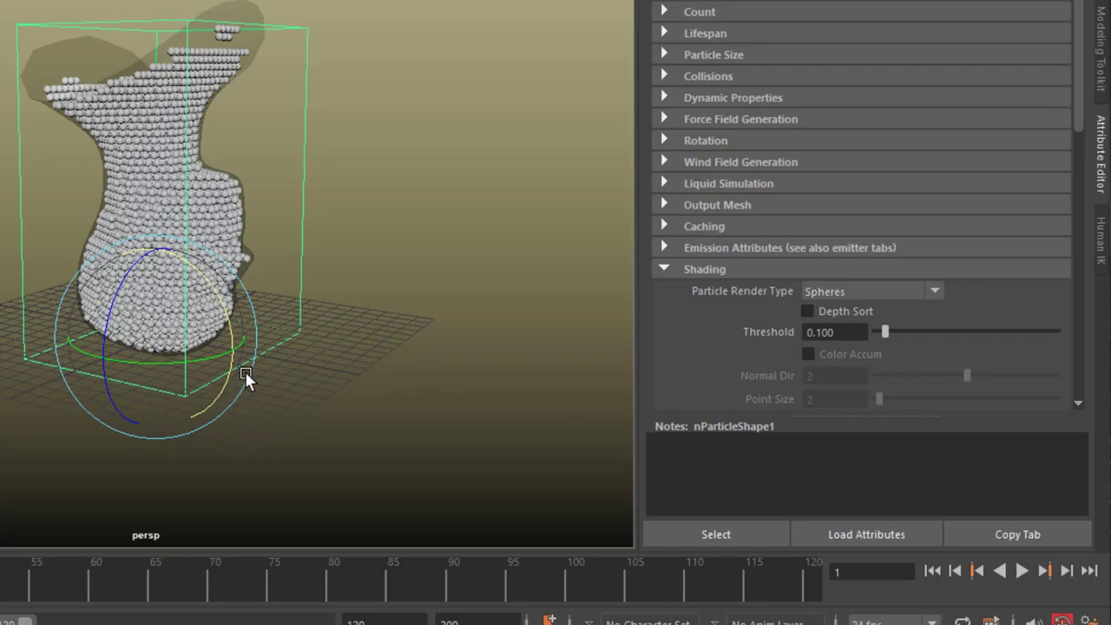
alt+drag(245, 370, 211, 380)
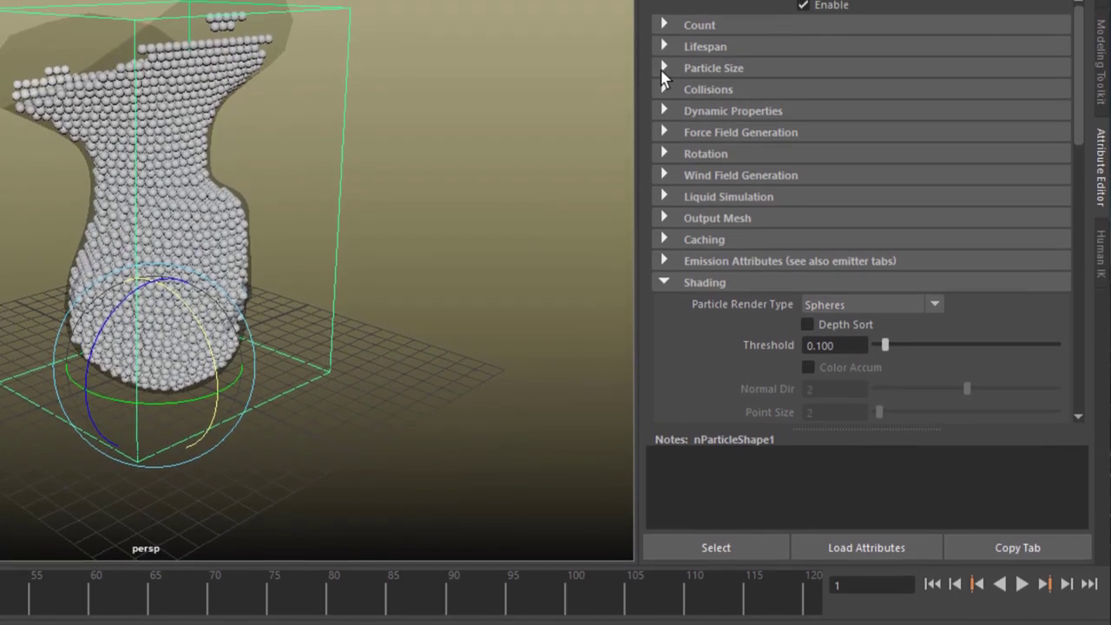
Set the nParticle radius to 0.200
click(663, 54)
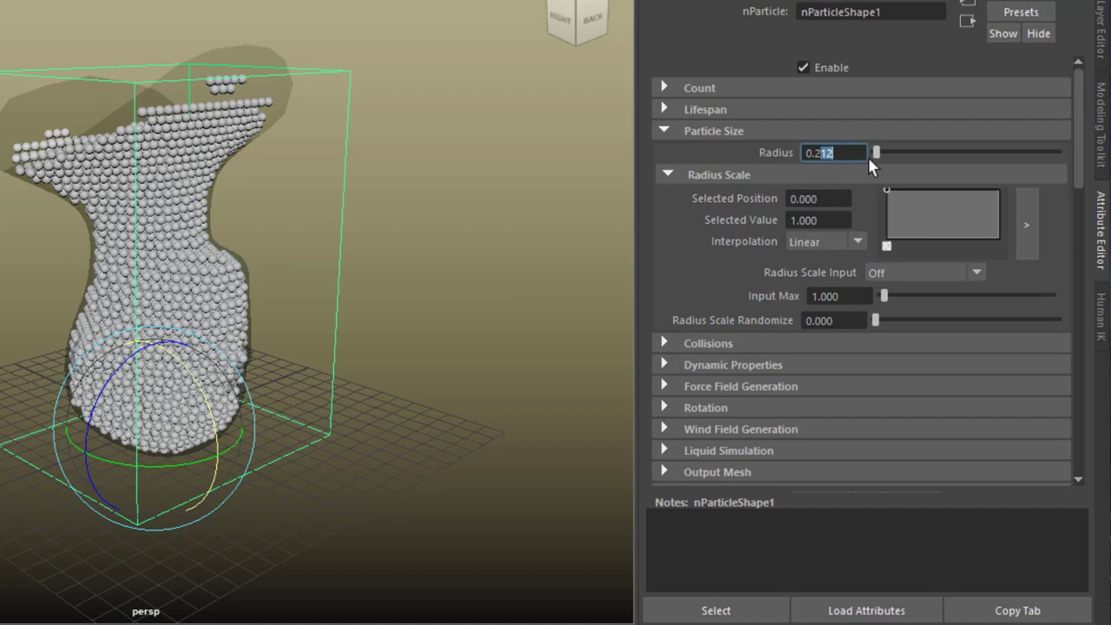
text(00)
key(Return)
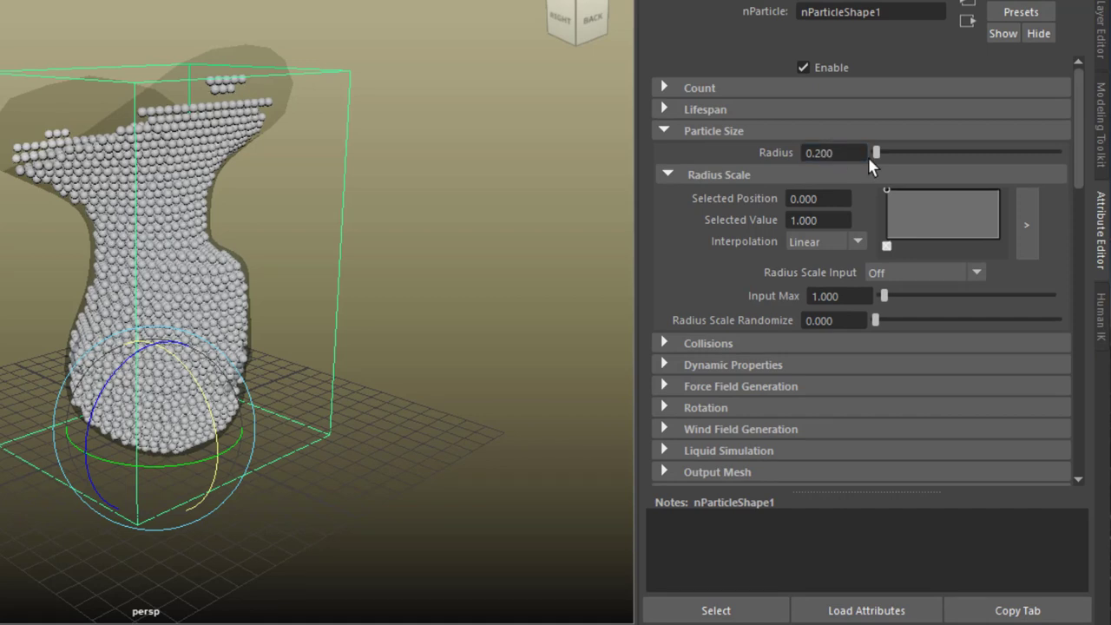
click(673, 135)
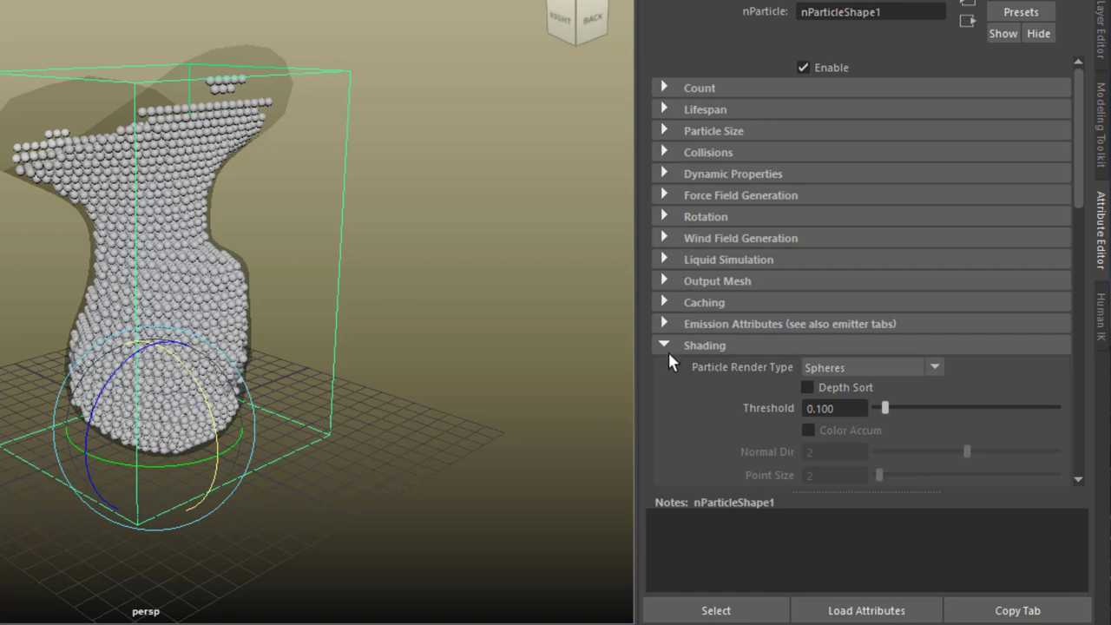
Set the first point of the particle colour ramp to pale green
scroll(791, 382, down, 5)
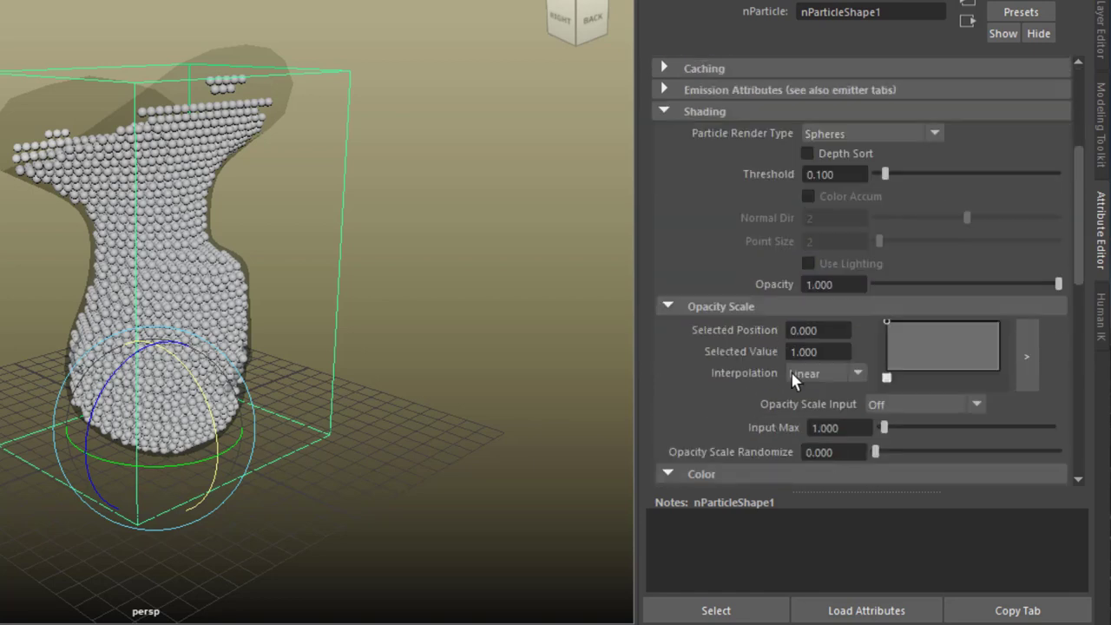
scroll(791, 382, down, 3)
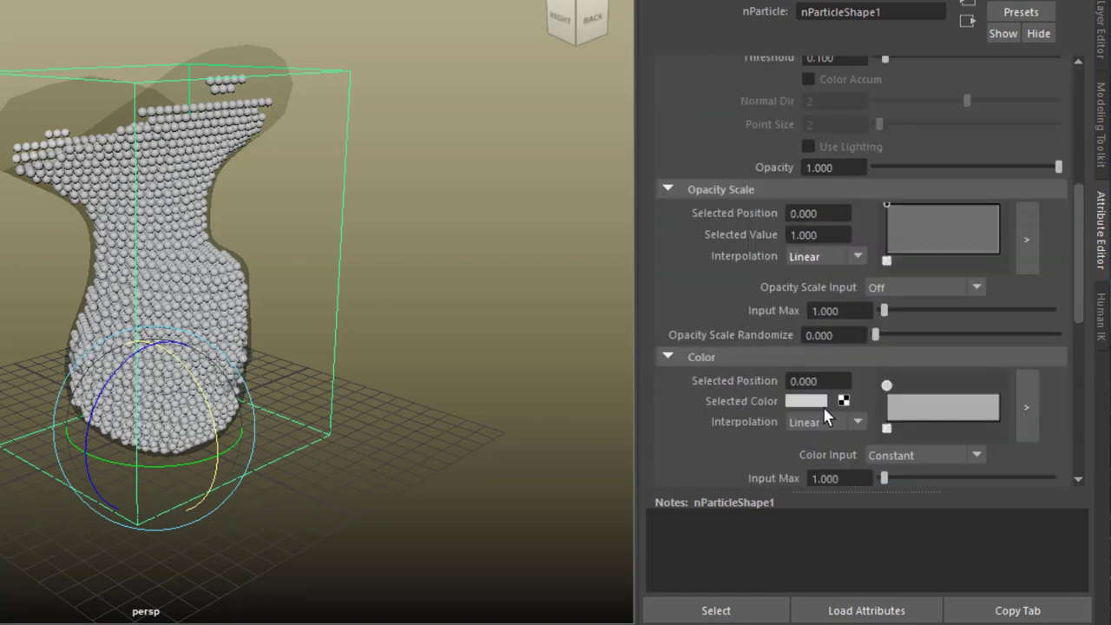
scroll(913, 400, down, 2)
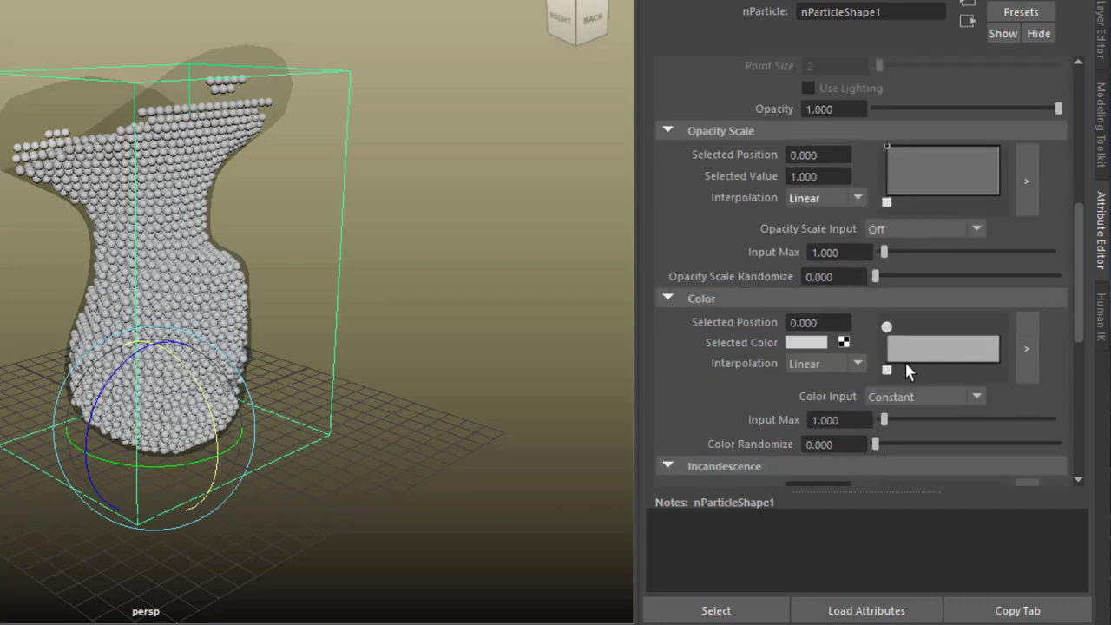
click(803, 344)
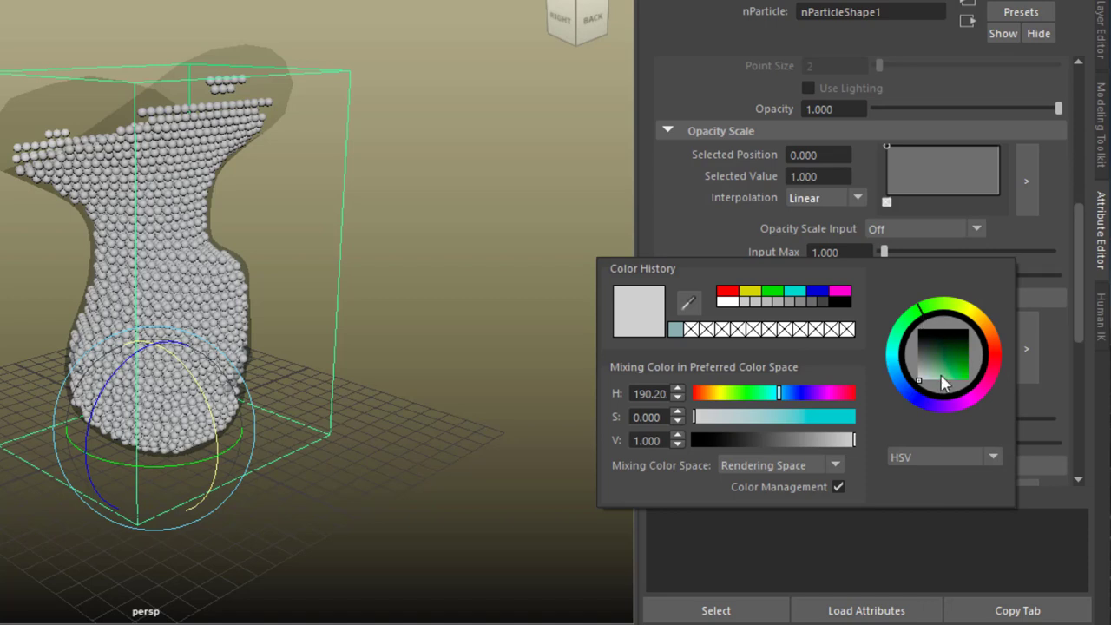
drag(944, 382, 936, 381)
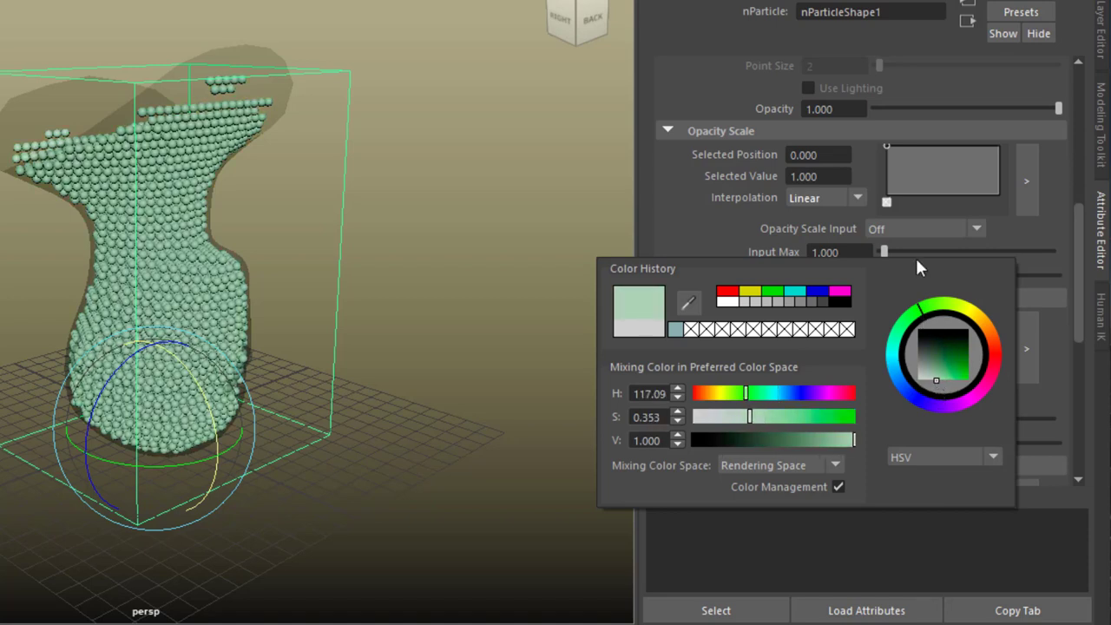
Add a dark-yellow end point to the colour ramp and set Color Input to Speed
click(992, 356)
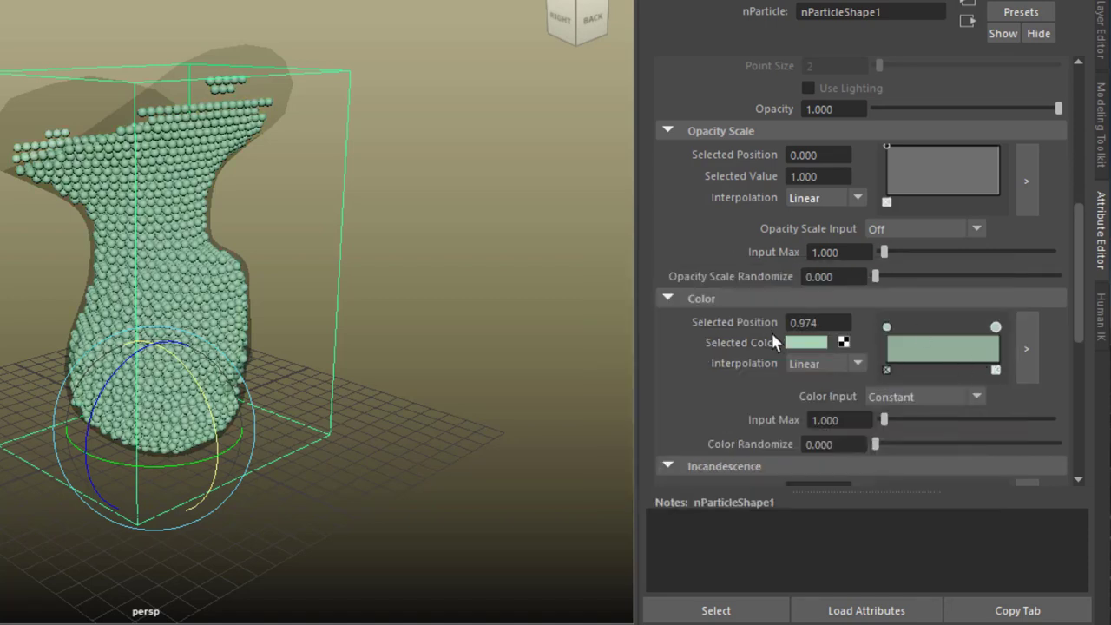
click(804, 344)
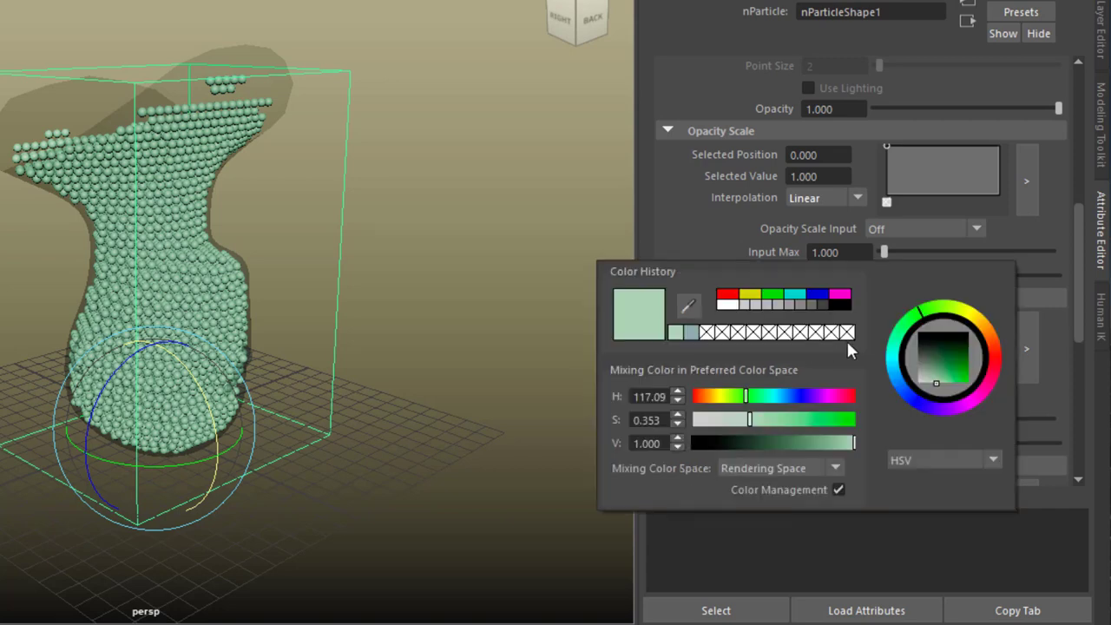
click(969, 321)
drag(963, 379, 968, 371)
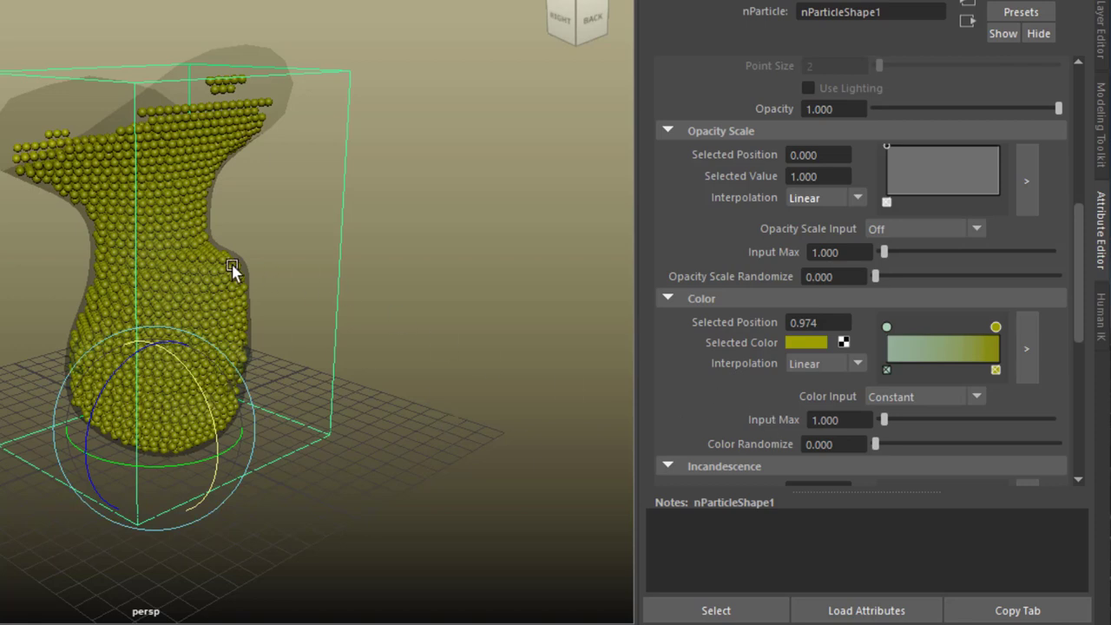
click(977, 396)
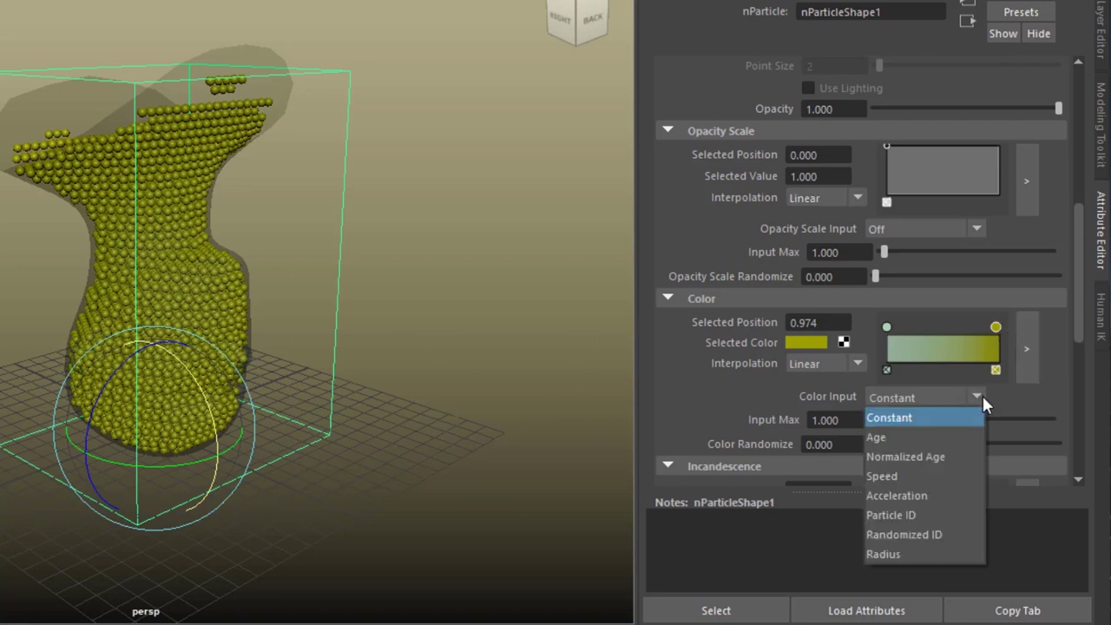
click(943, 474)
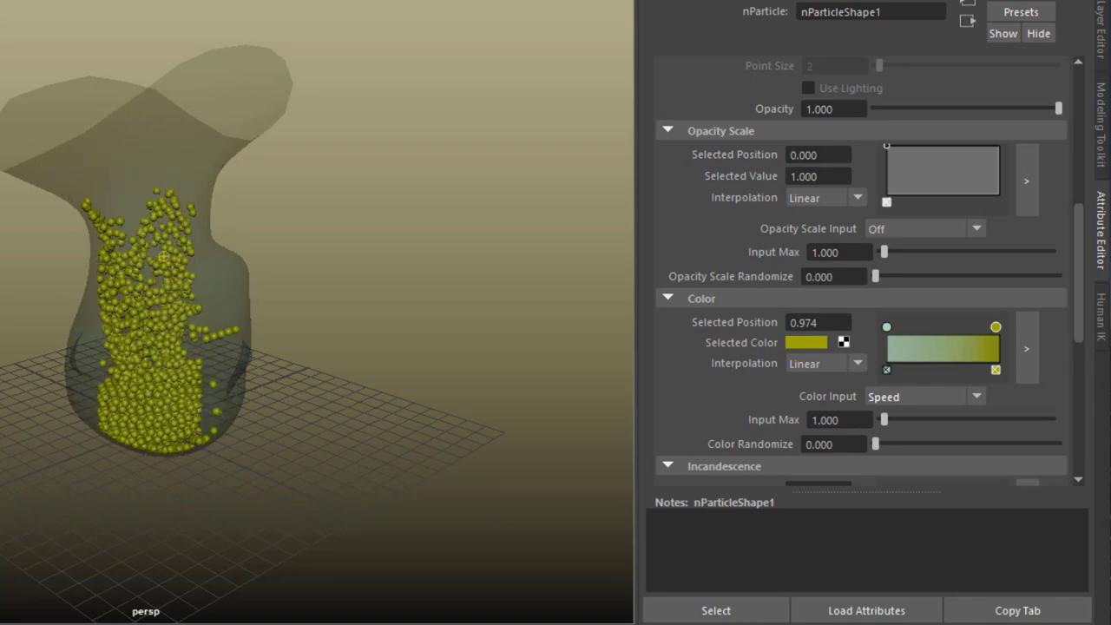
Stop playback at frame 52 and inspect the particle pile inside the translucent head
key(Escape)
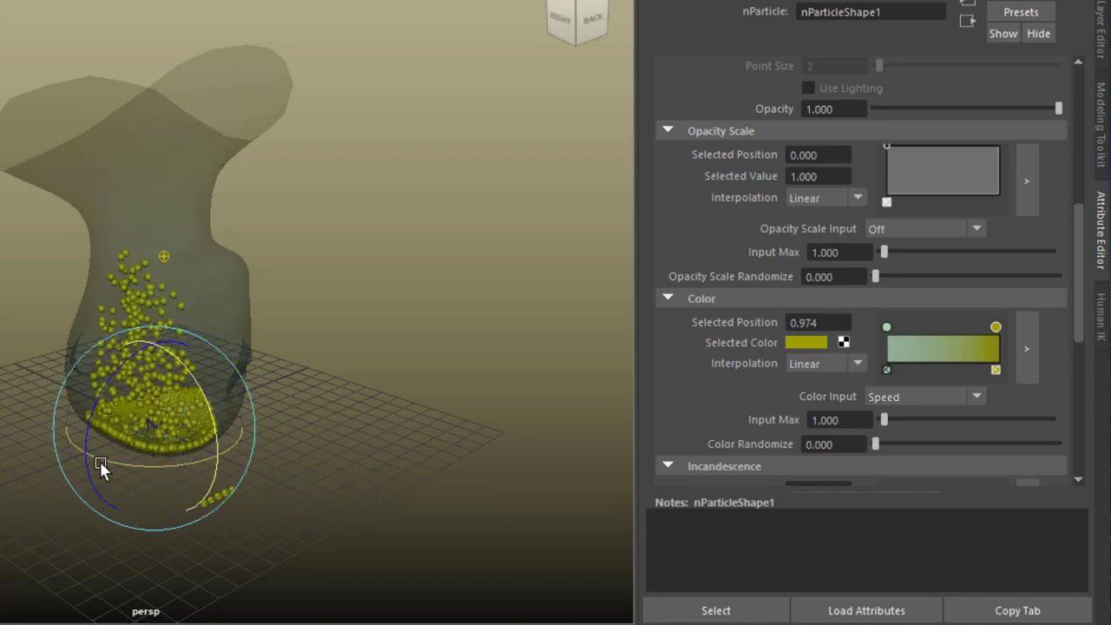
alt+drag(99, 463, 282, 396)
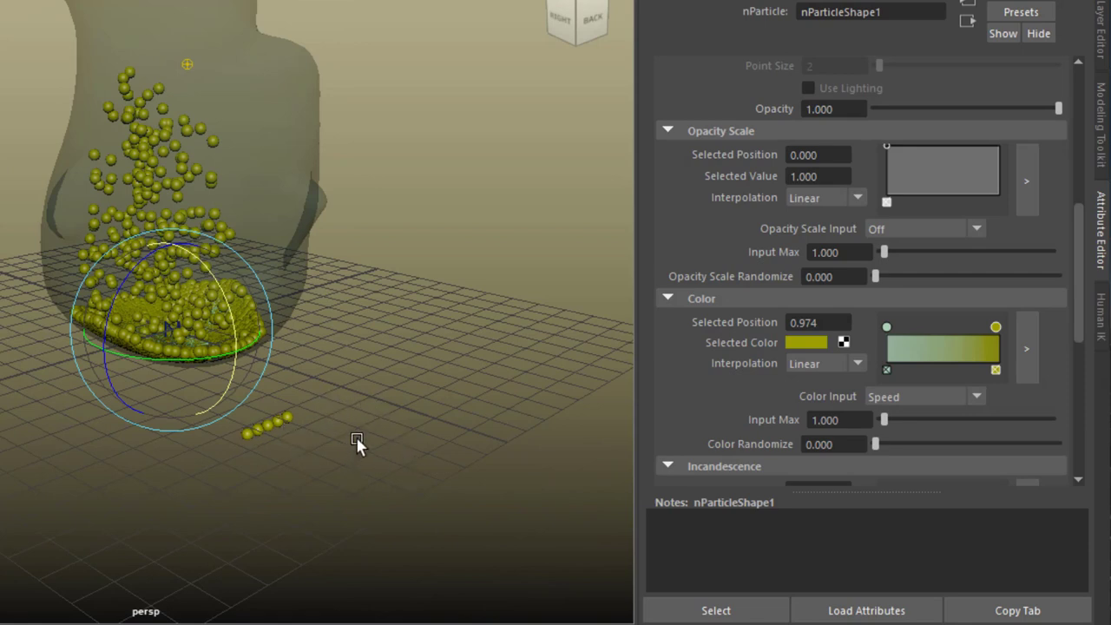
alt+drag(337, 380, 357, 417)
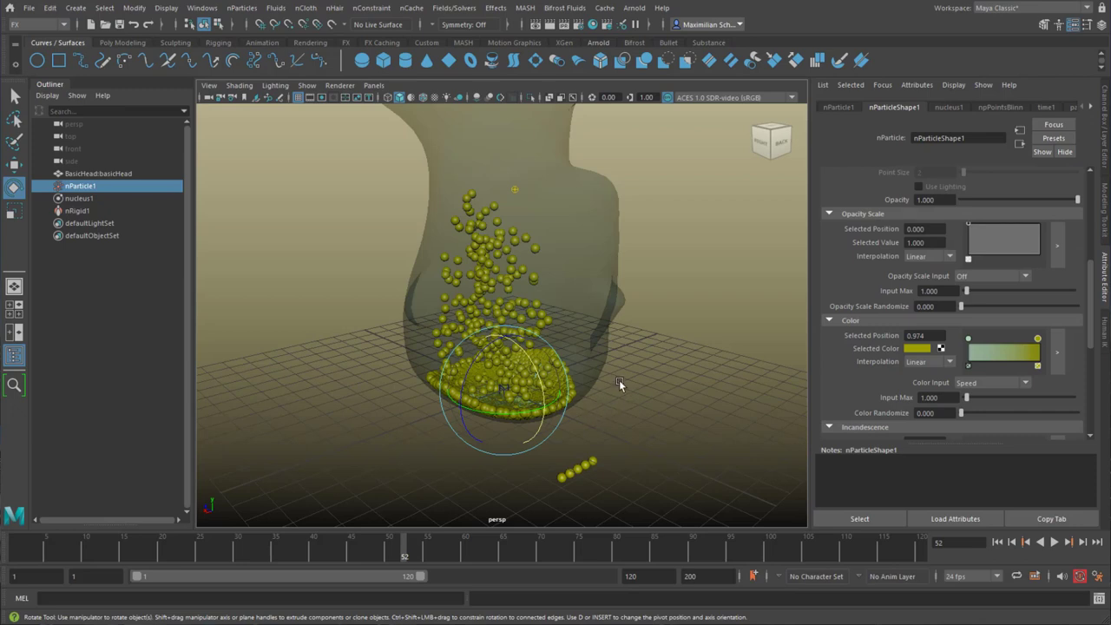
alt+drag(619, 384, 668, 395)
scroll(680, 384, up, 5)
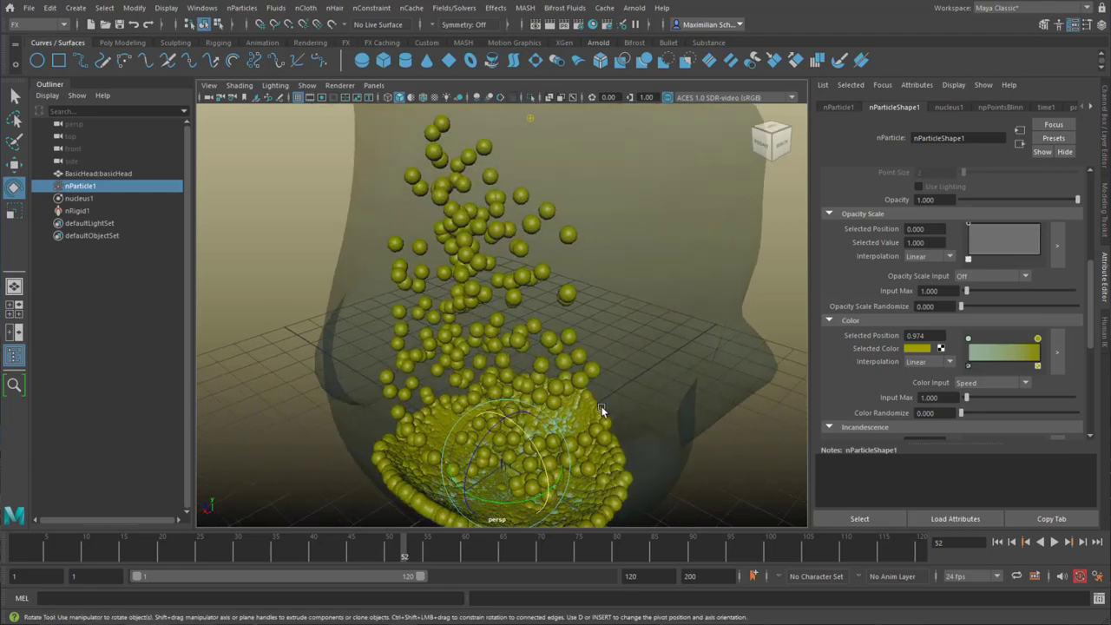
alt+drag(601, 410, 659, 375)
scroll(673, 366, up, 5)
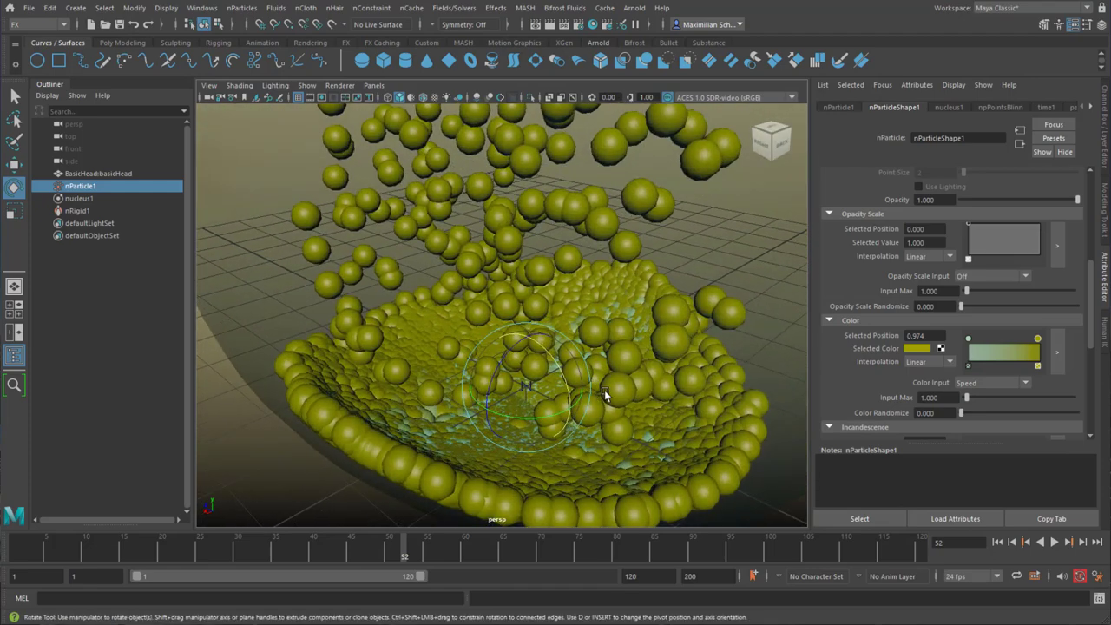
alt+right_drag(608, 419, 531, 350)
alt+drag(532, 352, 485, 349)
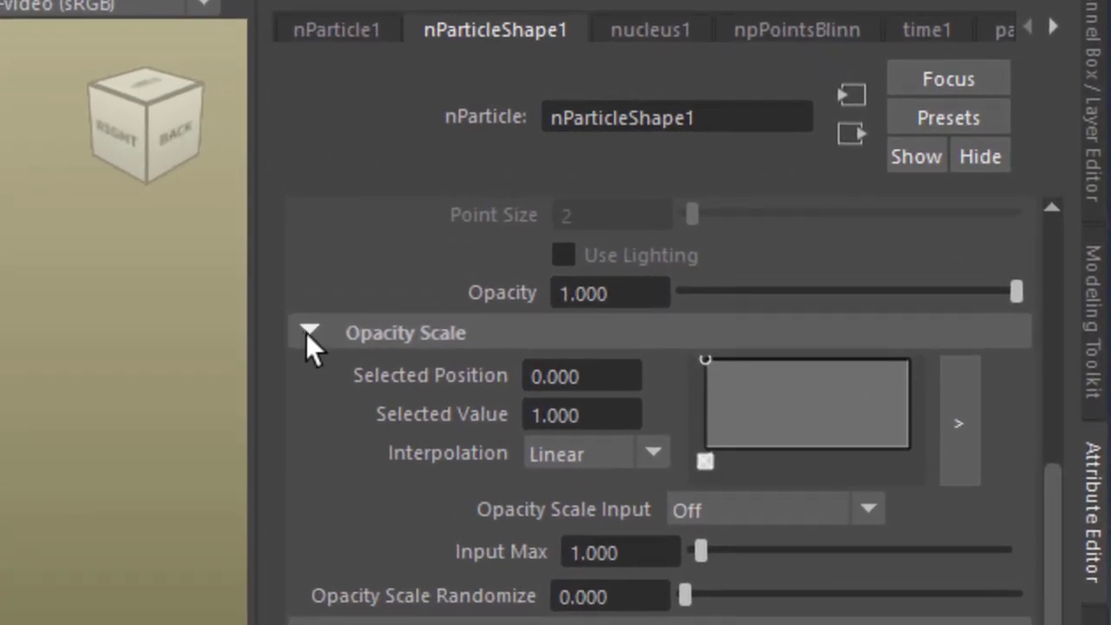
Collapse the Opacity Scale, Color, Incandescence and Shading sections of nParticleShape1's attributes
click(309, 332)
click(310, 409)
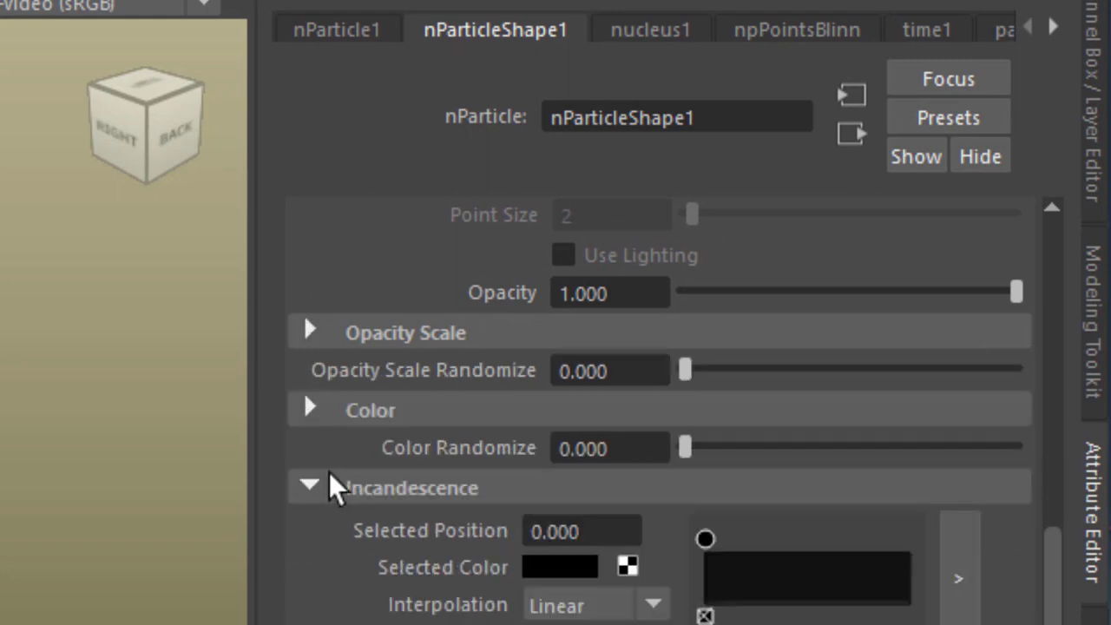
click(310, 488)
scroll(442, 550, up, 6)
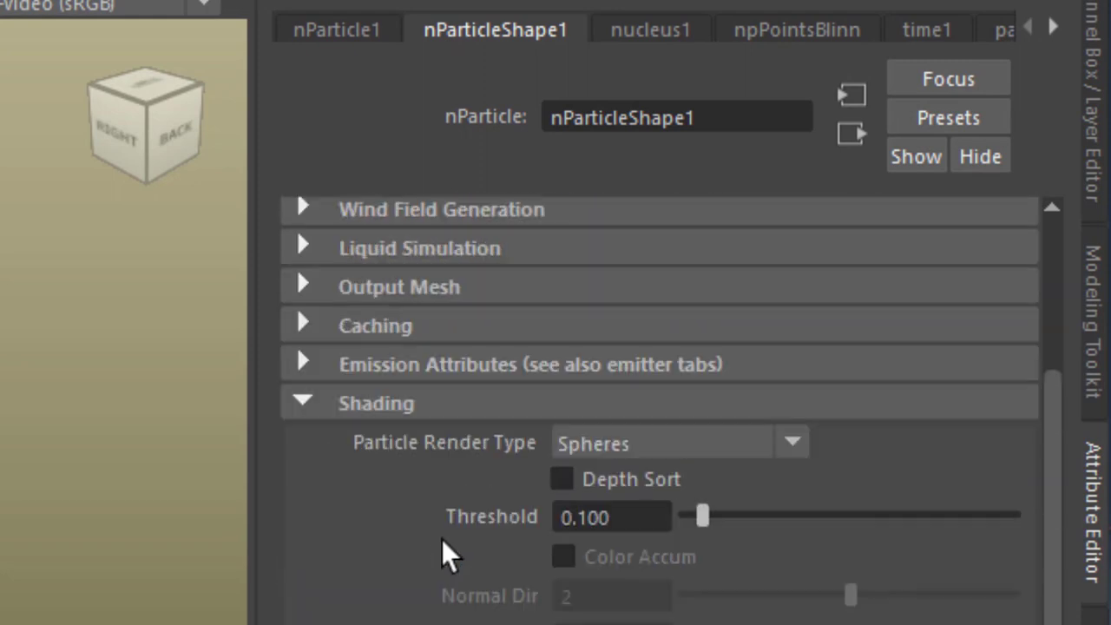
click(302, 403)
scroll(442, 478, up, 3)
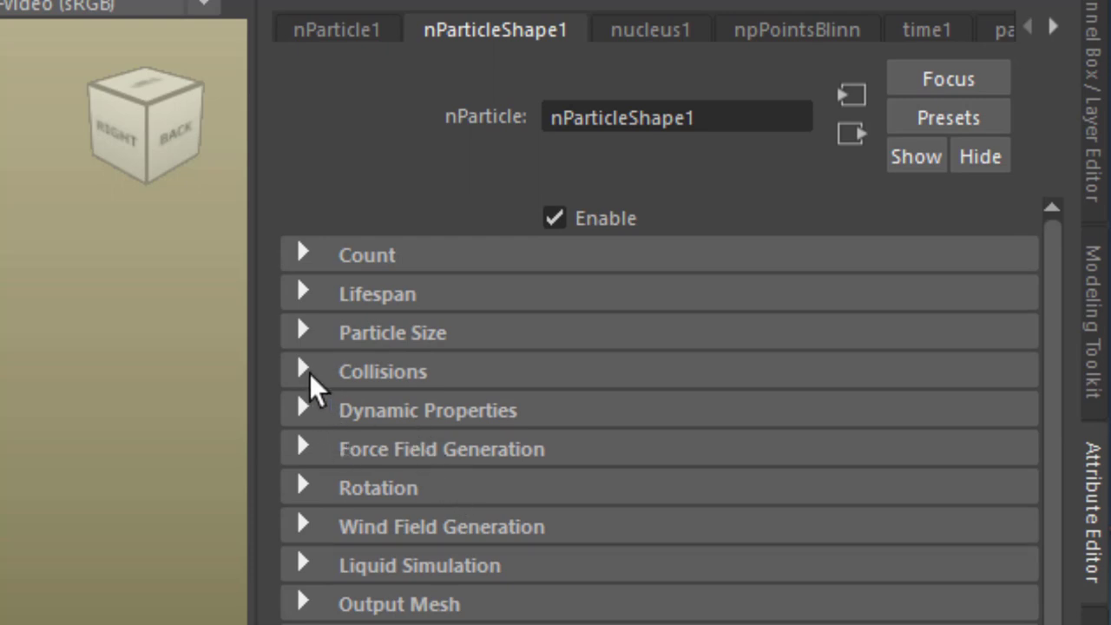
Enable Self Collide under Collisions and replay the simulation from the start
click(304, 372)
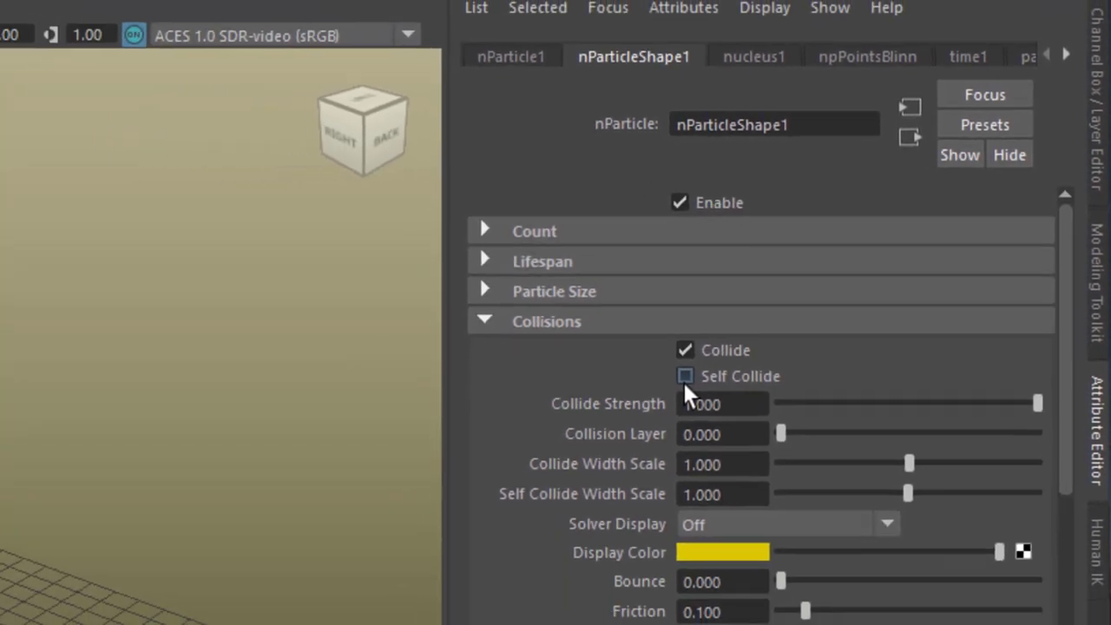
click(651, 393)
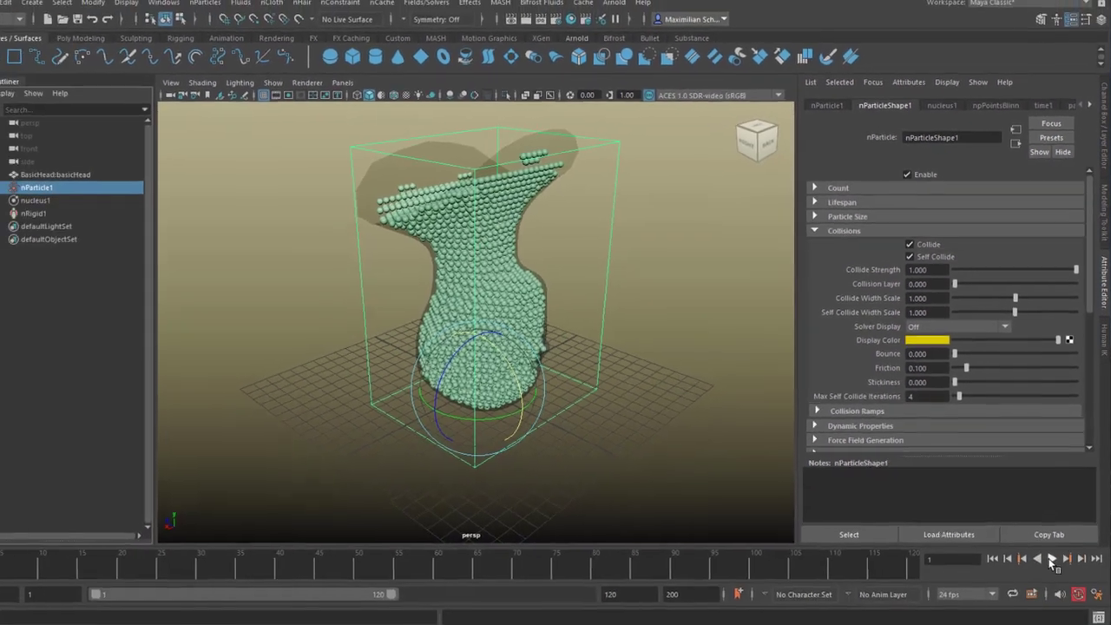
click(1045, 583)
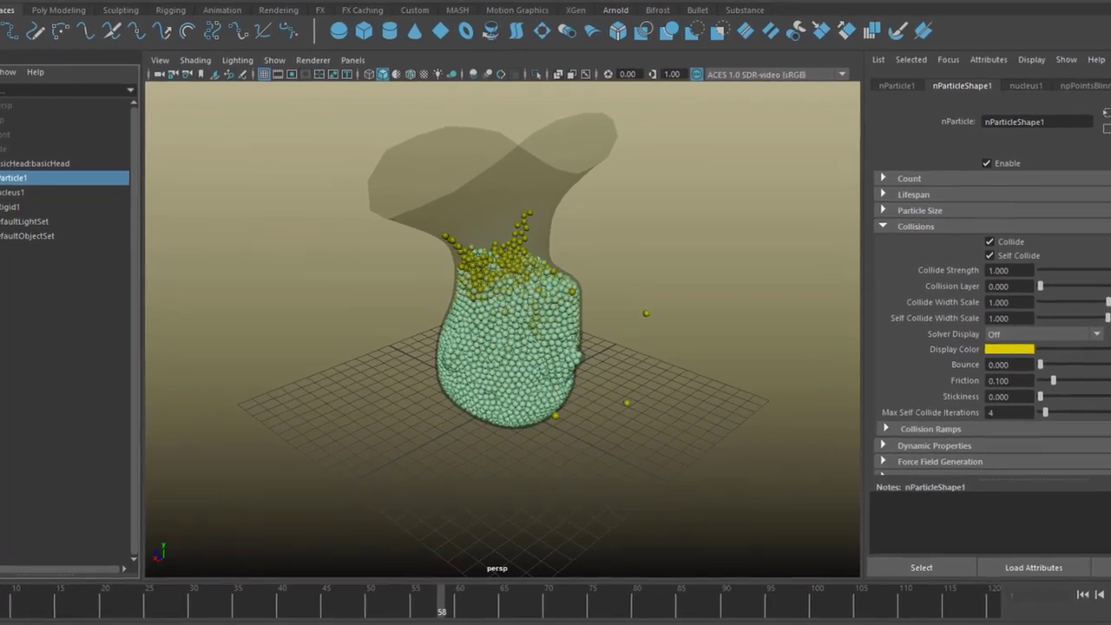
Stop playback, select basicHead, undo the stray rotation, scrub to about frame 101 and tilt the head to roughly 338.8 degrees
key(e)
alt+drag(611, 475, 649, 450)
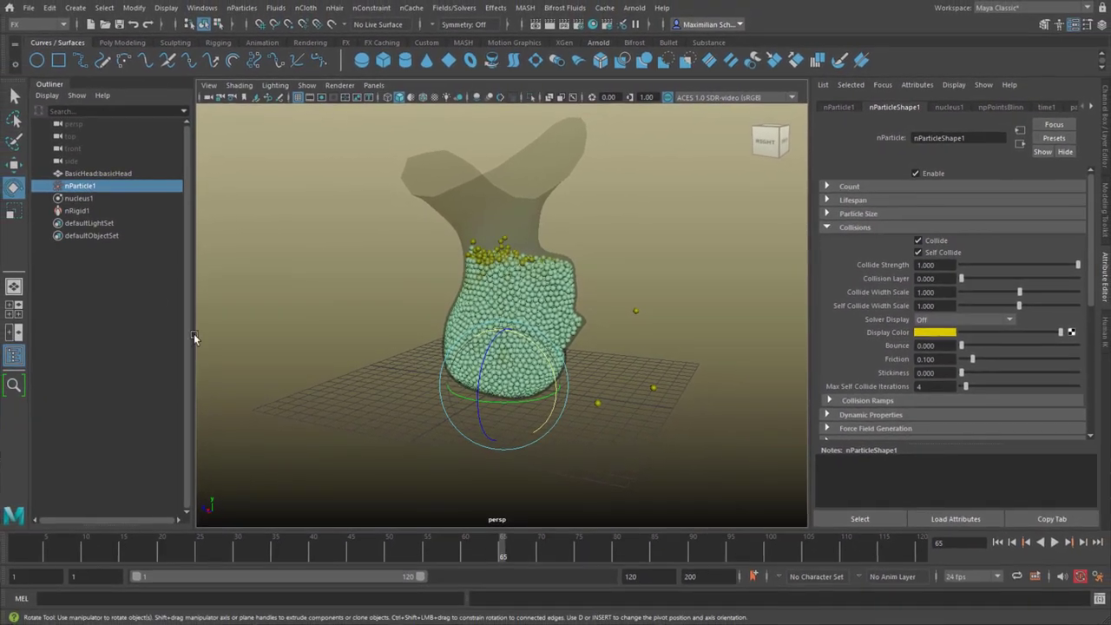
click(519, 194)
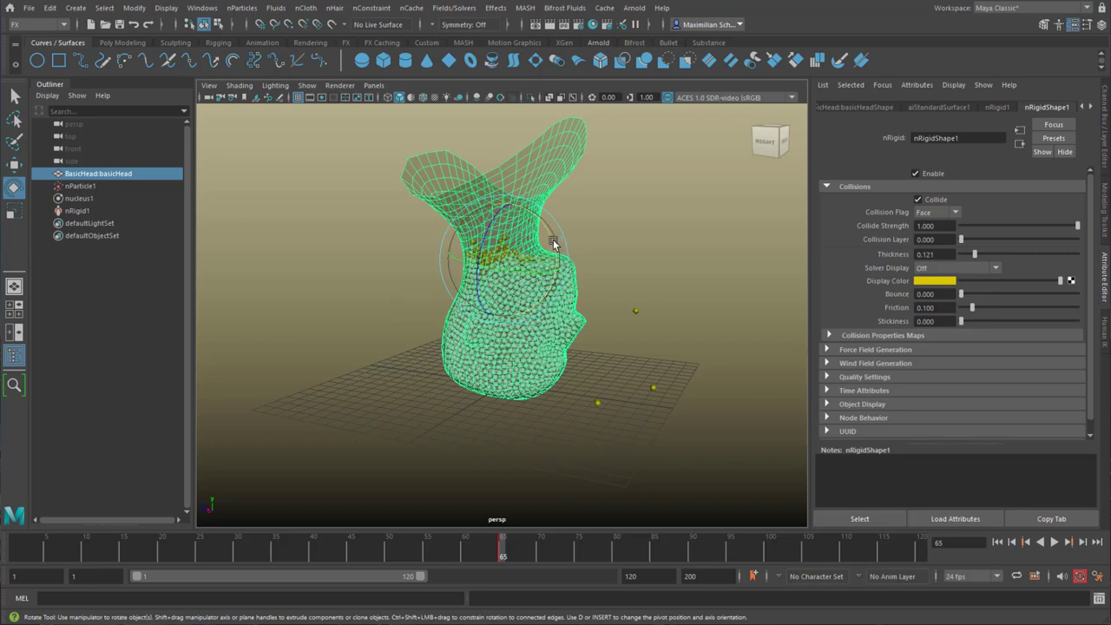
key(ctrl+z)
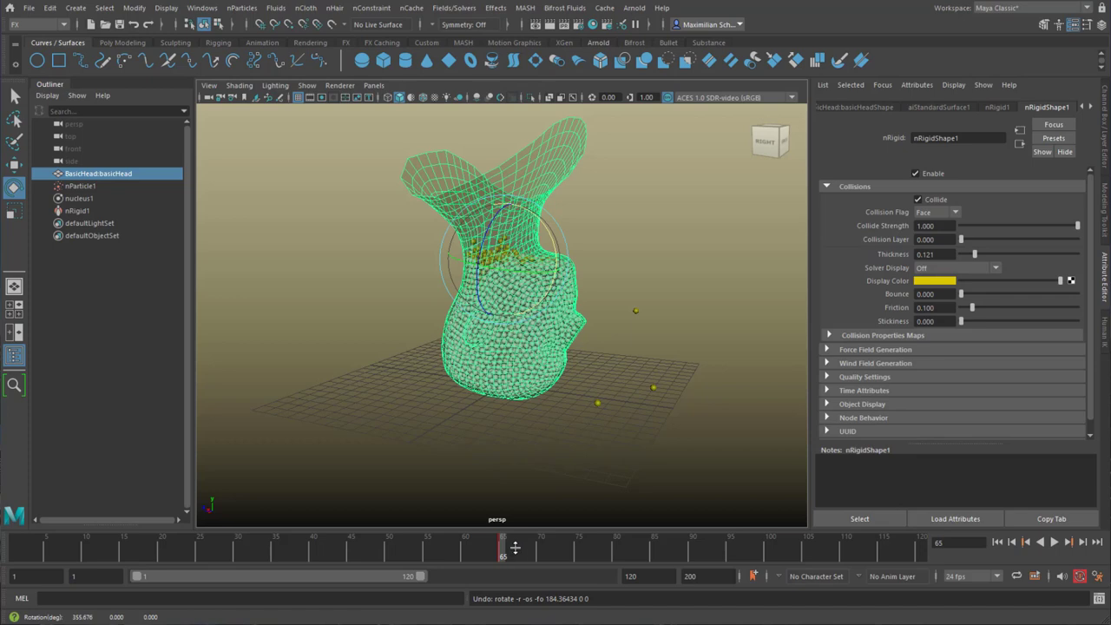
drag(504, 551, 845, 553)
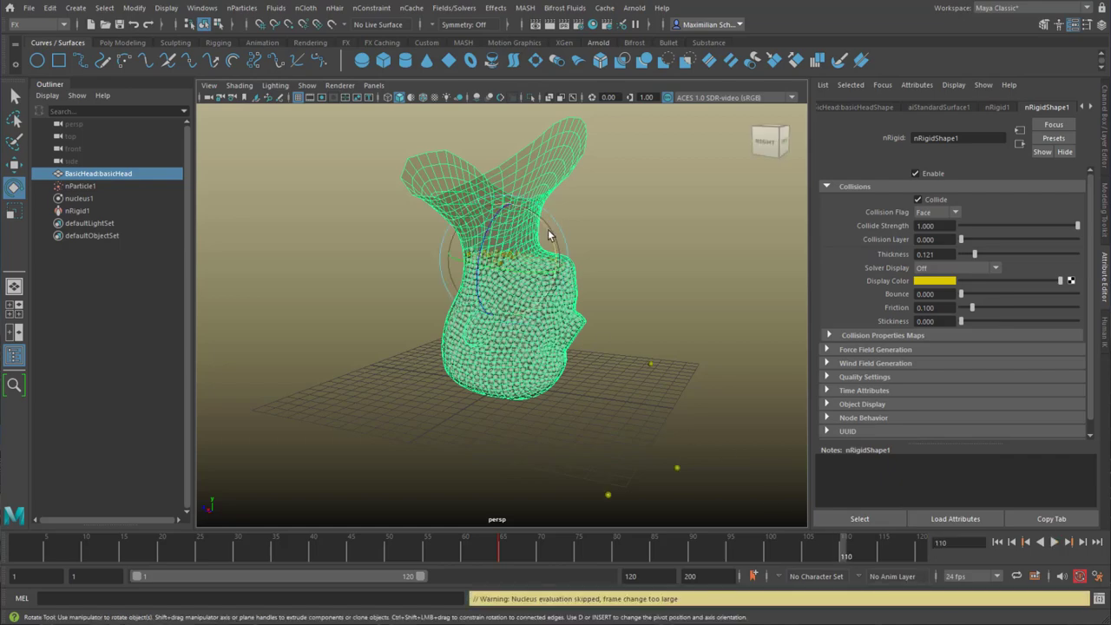
drag(548, 234, 414, 308)
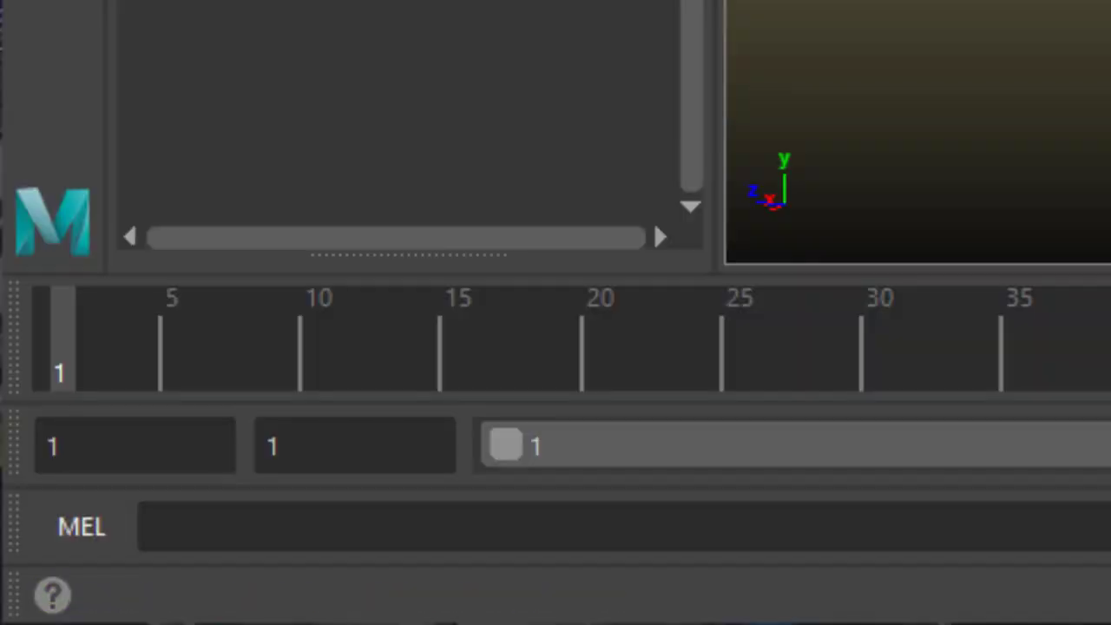
Play the simulation forward from frame 1 so particles fill the tilted head
key(alt+v)
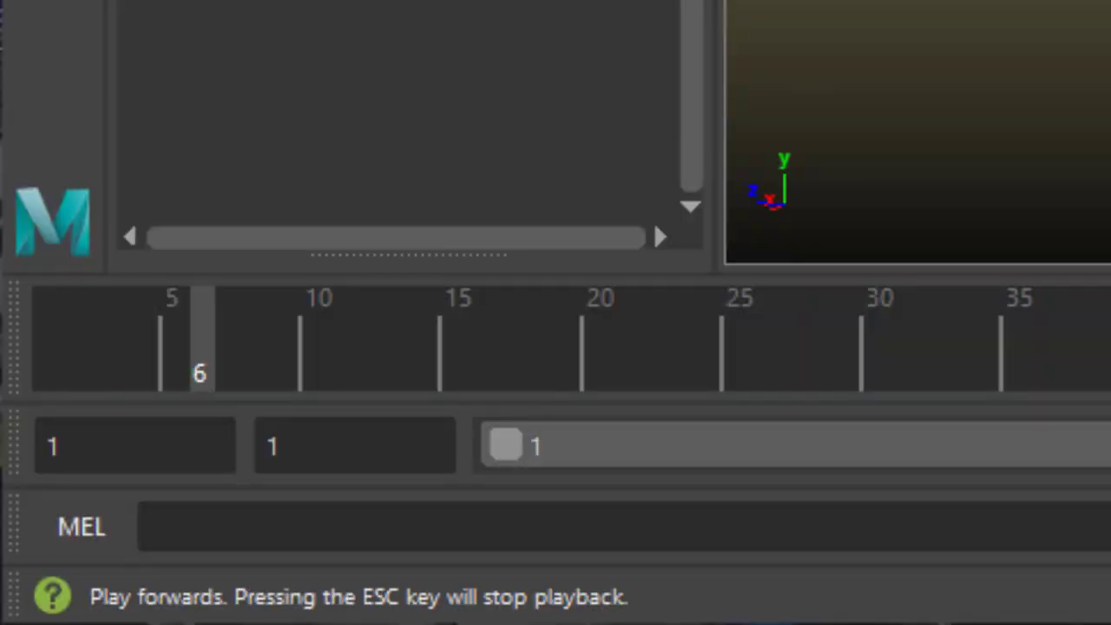